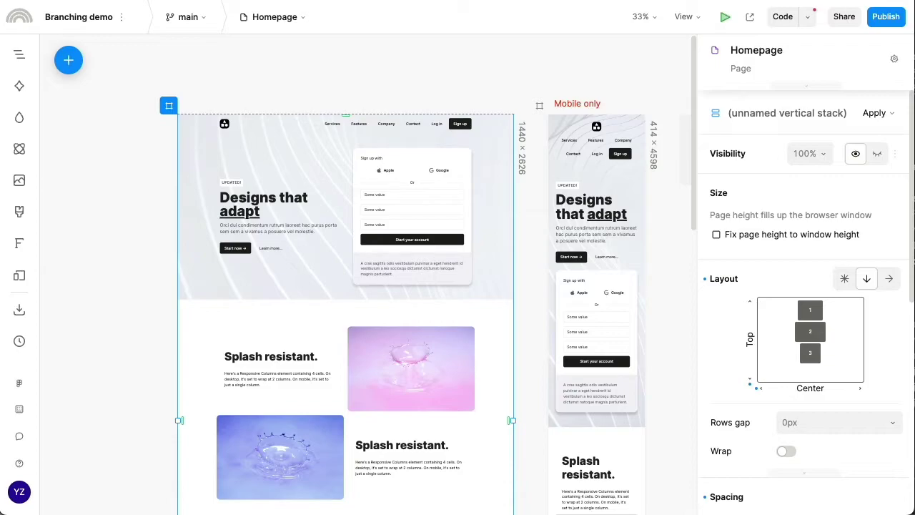
- Publish version 0.0.1 of the main branch before branching
left_click(180, 26)
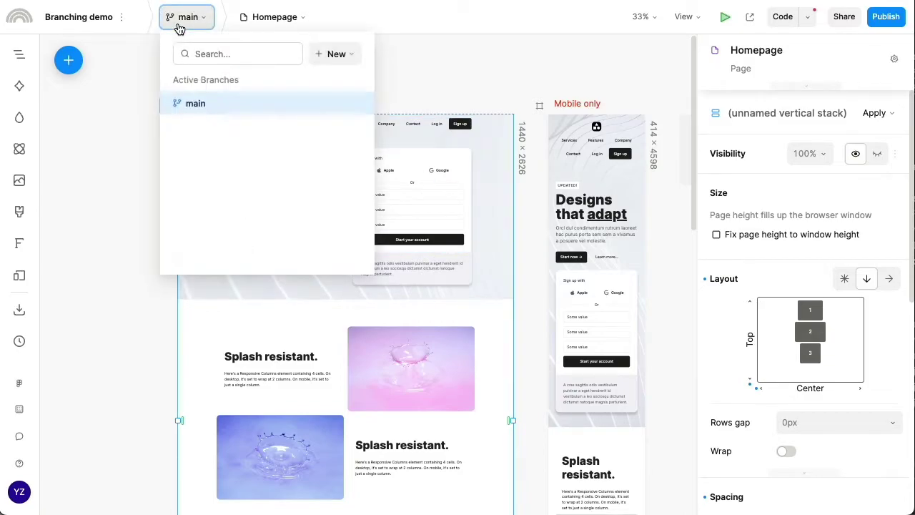
left_click(330, 64)
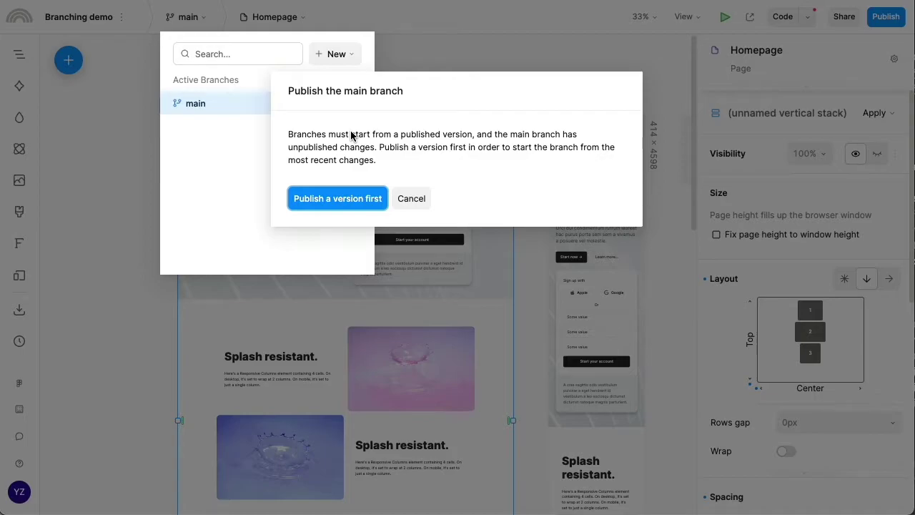
left_click(350, 211)
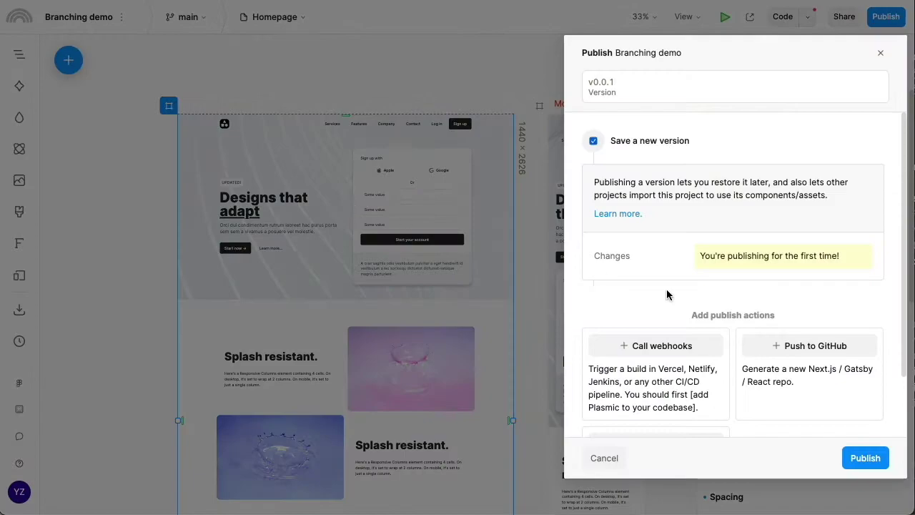
left_click(881, 466)
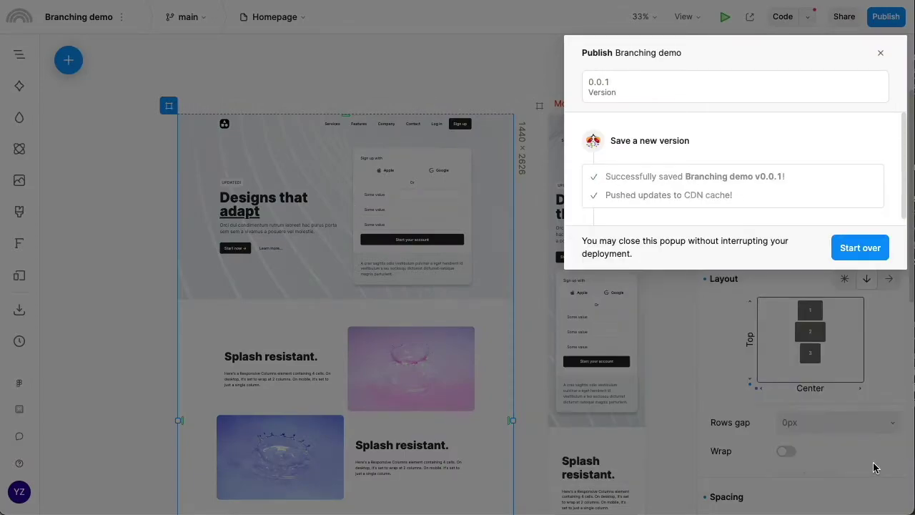
left_click(201, 30)
- Create a new branch named change-hero from main
left_click(197, 26)
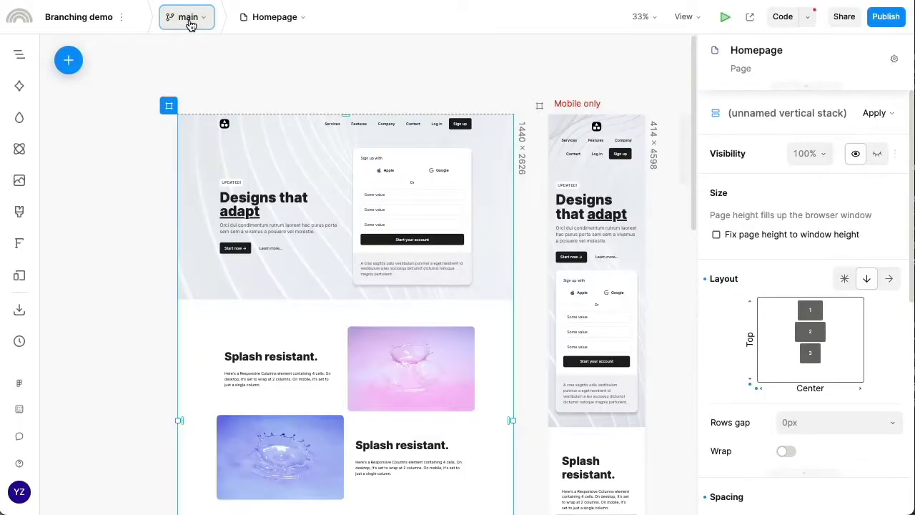
left_click(326, 64)
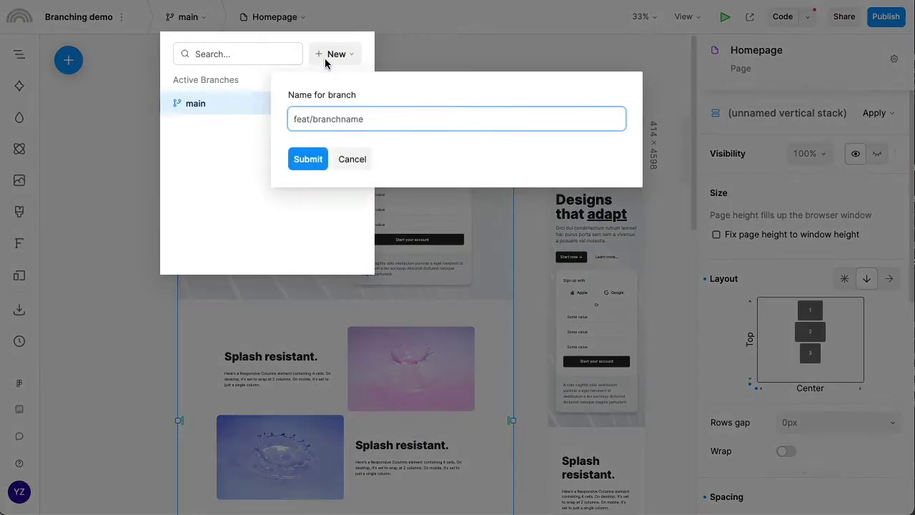
type("change-hero")
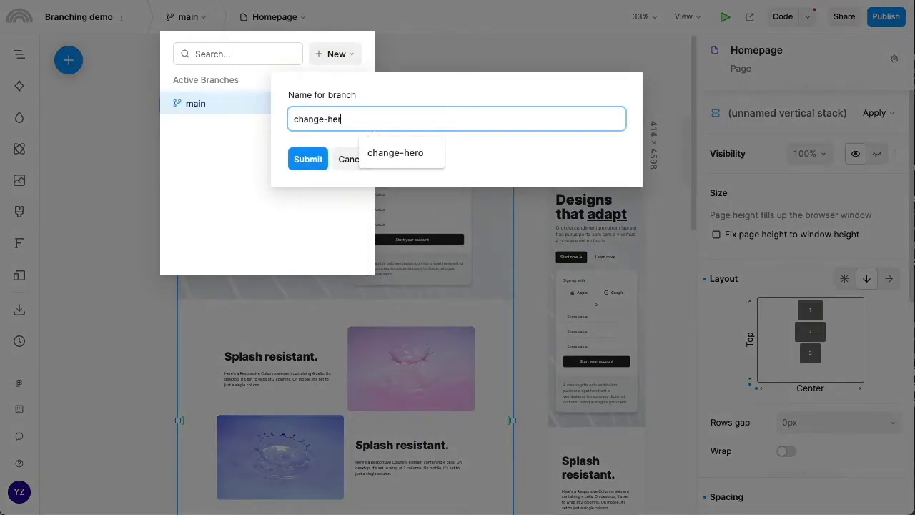
key("Return")
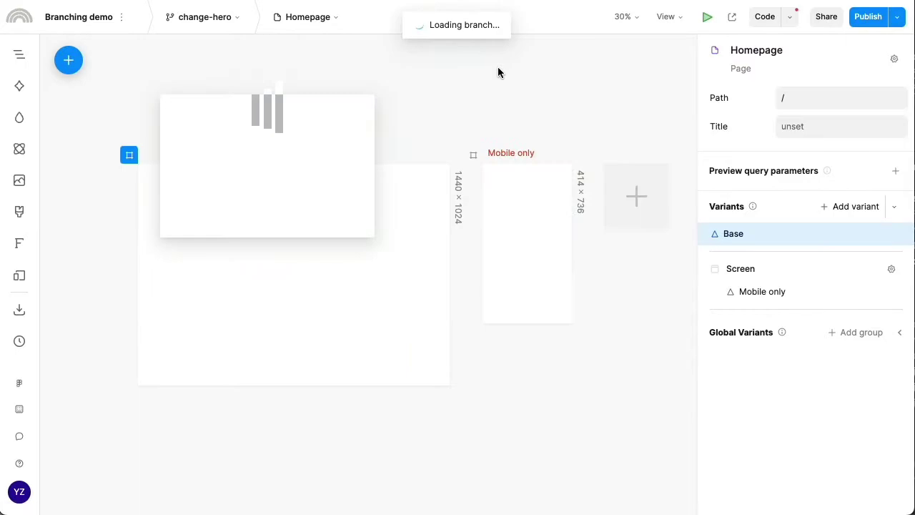
- Delete the Updated! label and its empty container above the hero heading
scroll(388, 122, "down", 5)
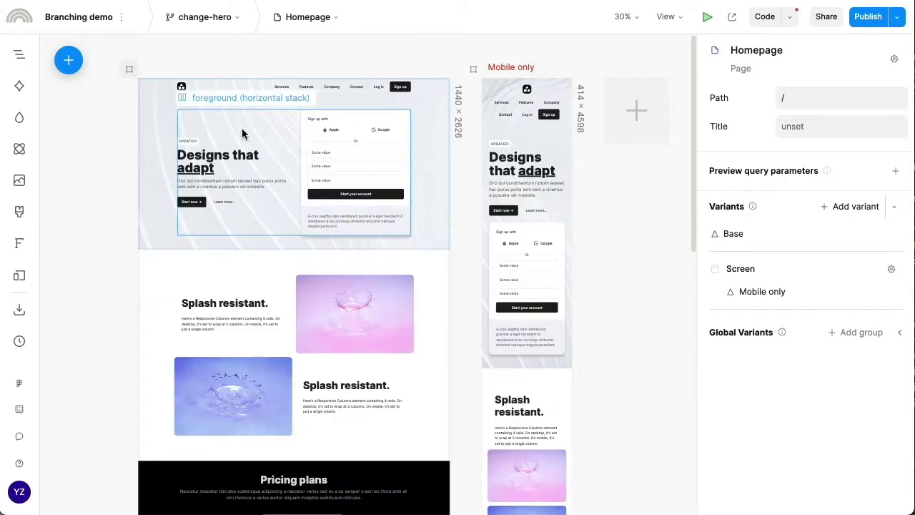
left_click_drag(112, 131, 140, 135)
scroll(134, 125, "up", 3, "ctrl")
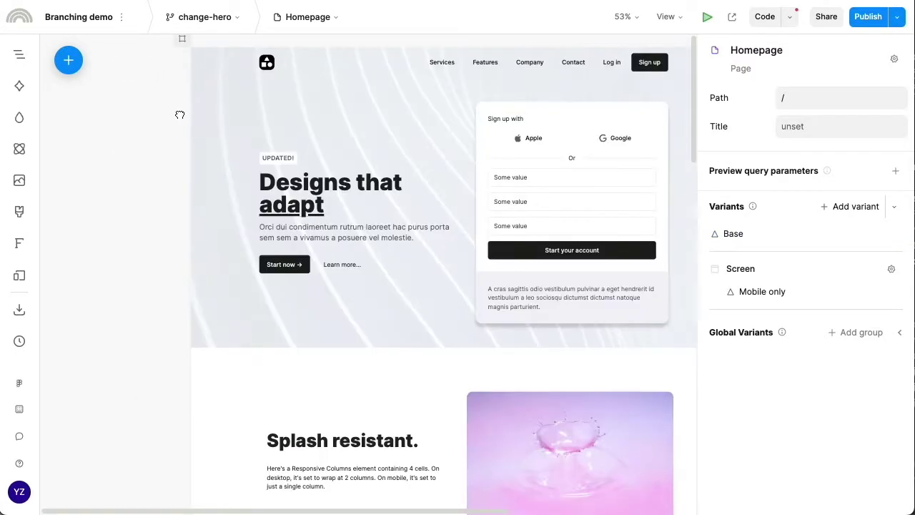
scroll(138, 136, "up", 1)
scroll(138, 136, "right", 1)
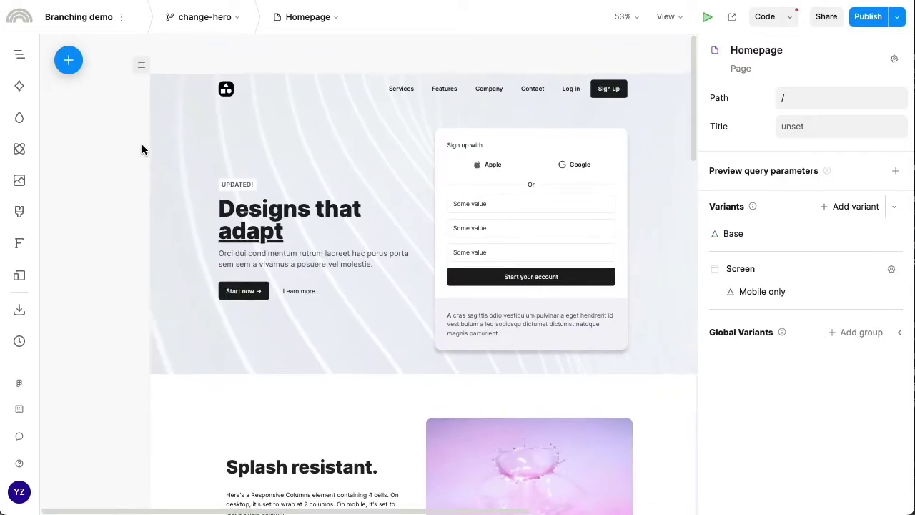
left_click(254, 187)
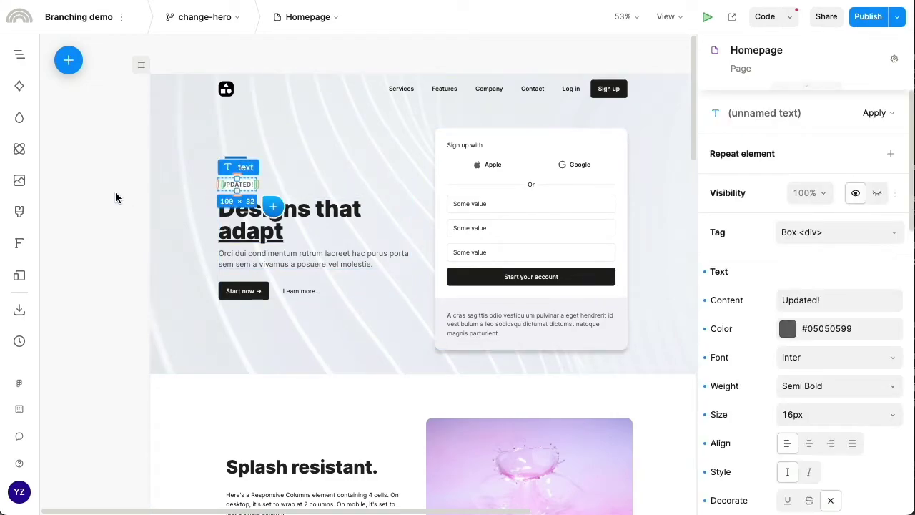
key("Delete")
key("Delete")
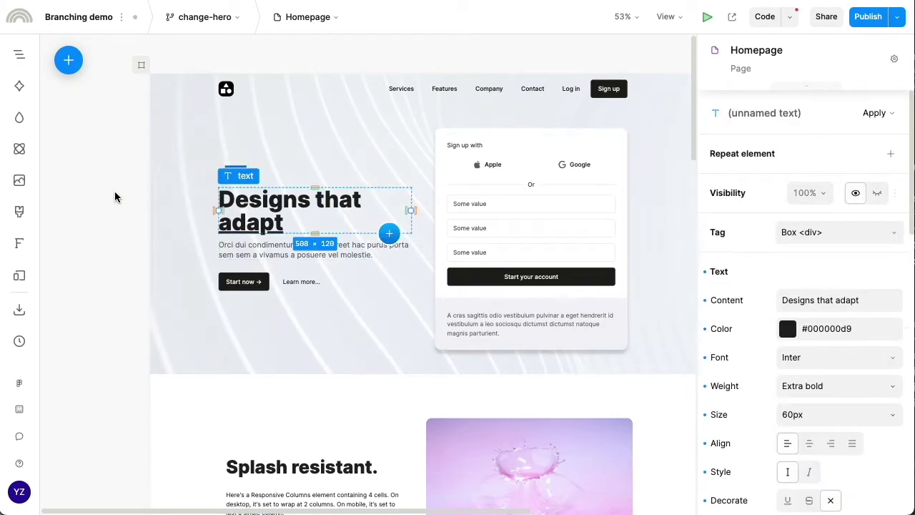
- Reword the hero heading to 'Web designs that adapt'
key("Return")
key("Left")
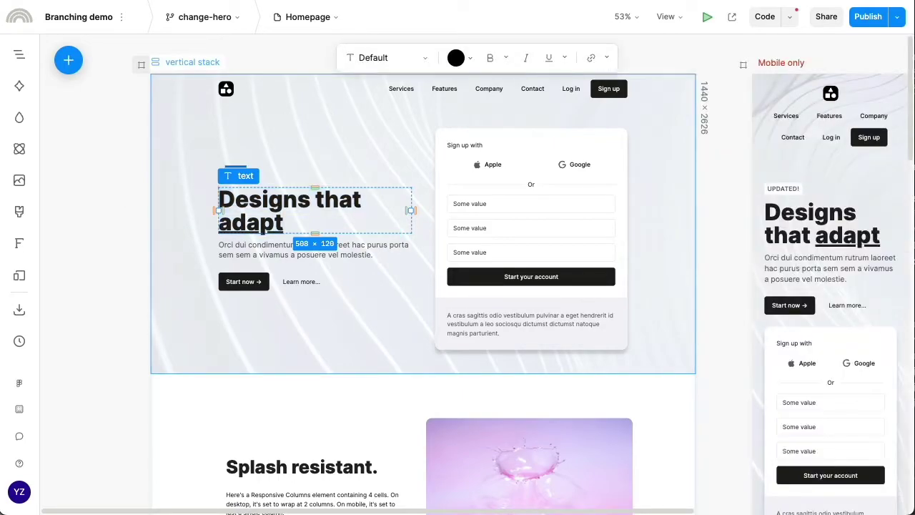
type("Web d")
key("Delete")
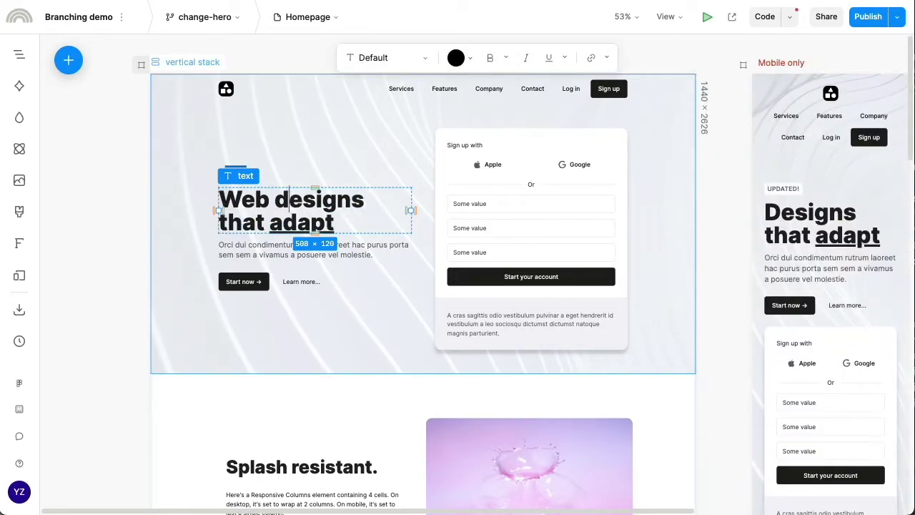
left_click(174, 243)
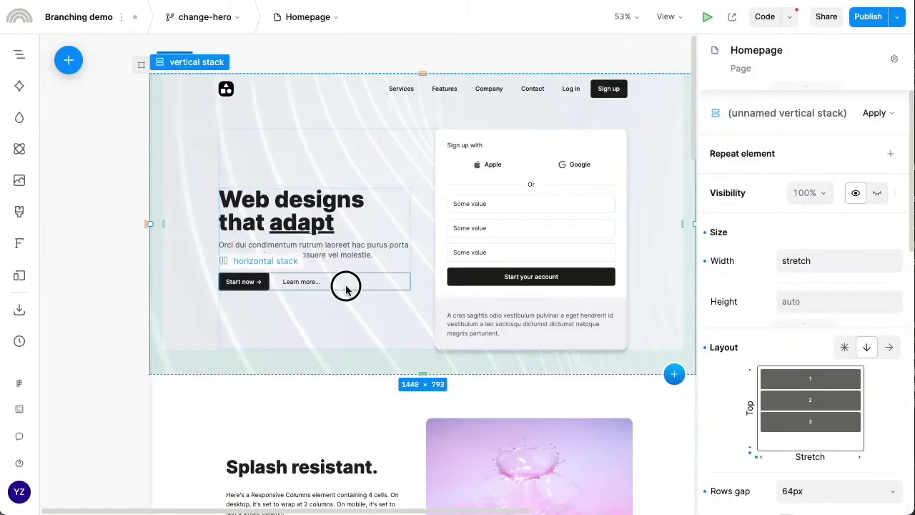
- Widen the top margin of the hero buttons row to add space below the heading
left_click(343, 282)
left_click_drag(352, 272, 352, 296)
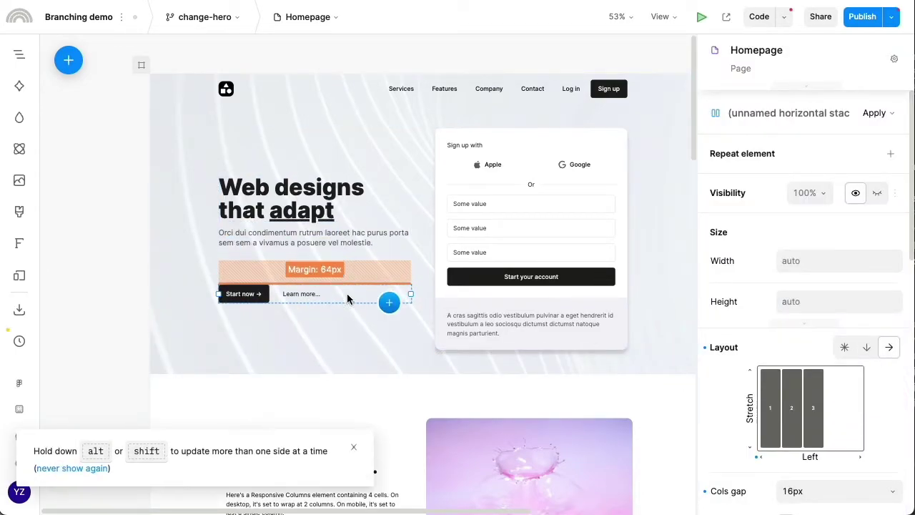
left_click(108, 261)
scroll(81, 221, "right", 2)
scroll(82, 221, "up", 1)
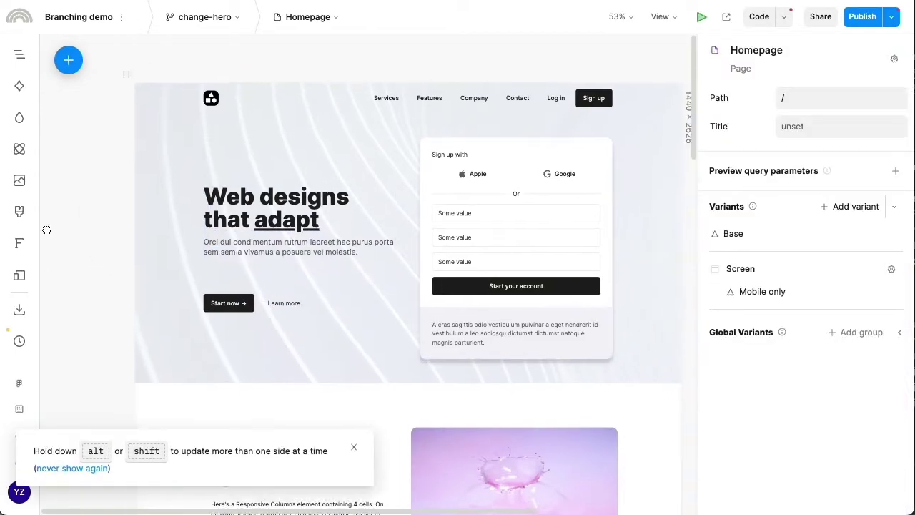
- Switch back to main and create a new branch named change-layout from it
left_click(221, 27)
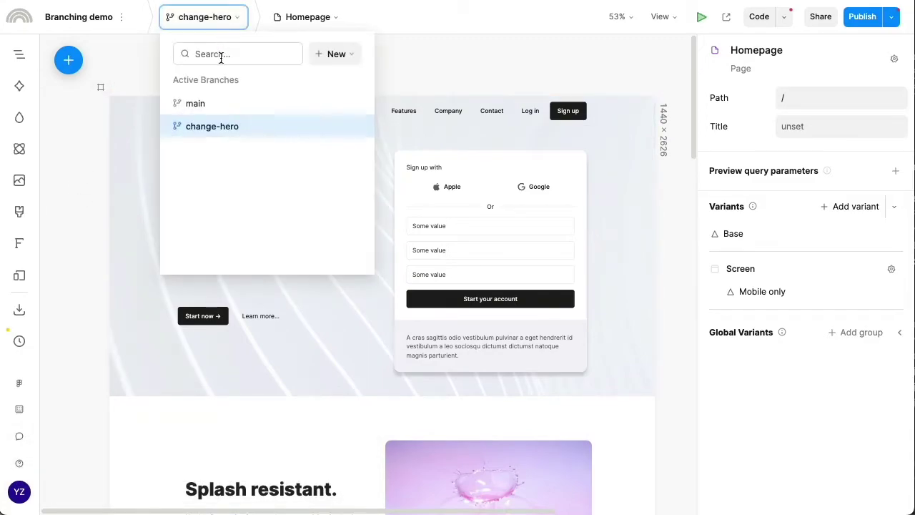
left_click(221, 102)
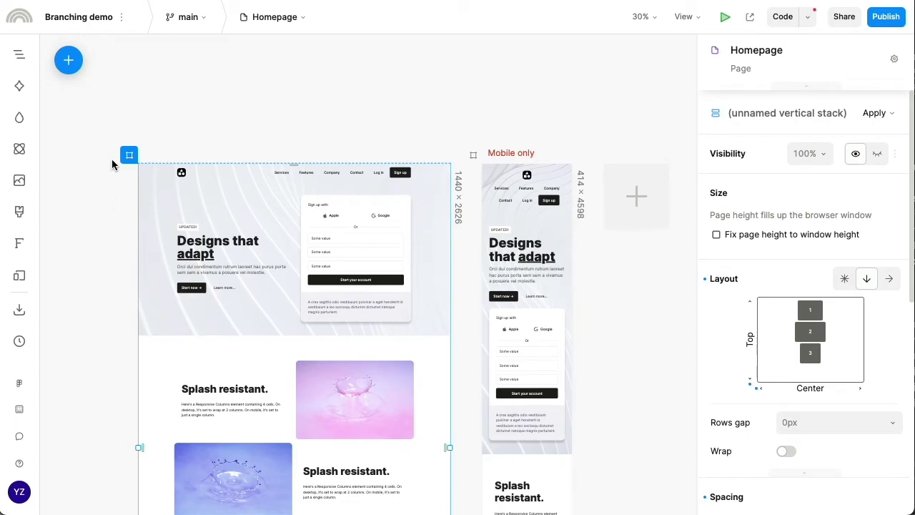
left_click(192, 19)
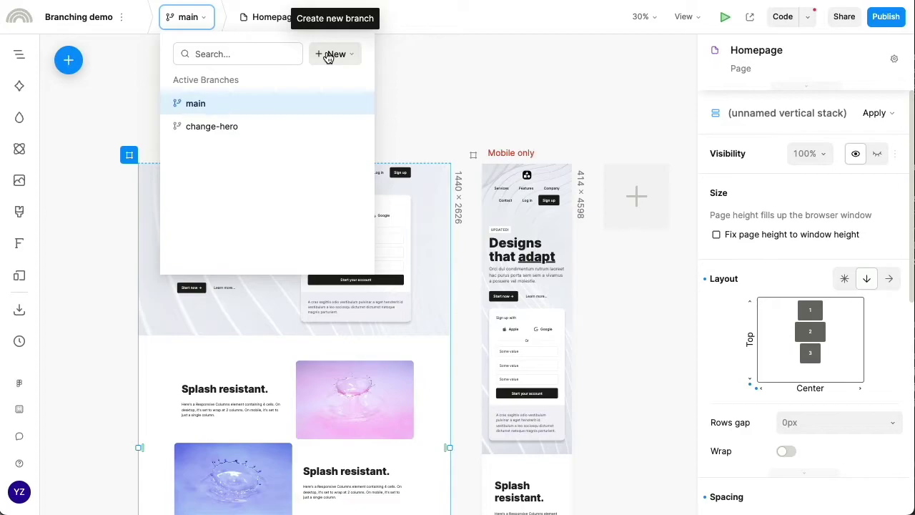
left_click(328, 55)
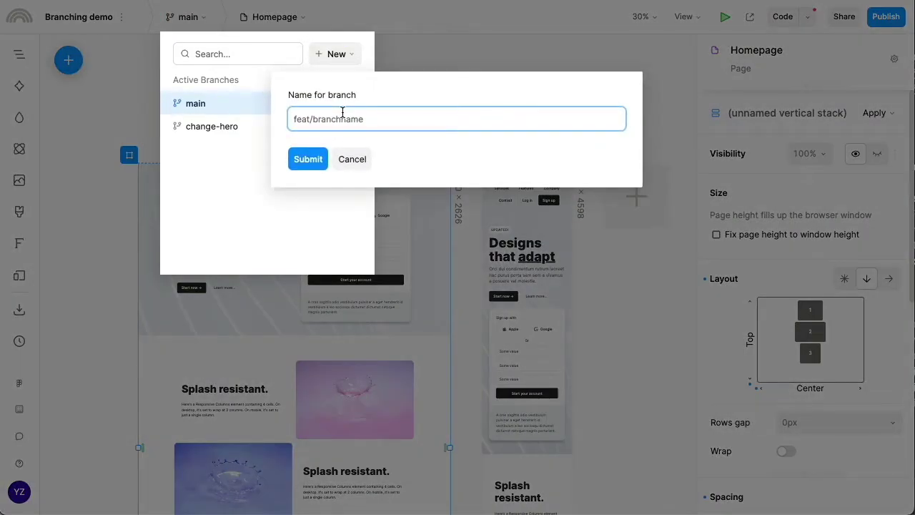
type("change-layout")
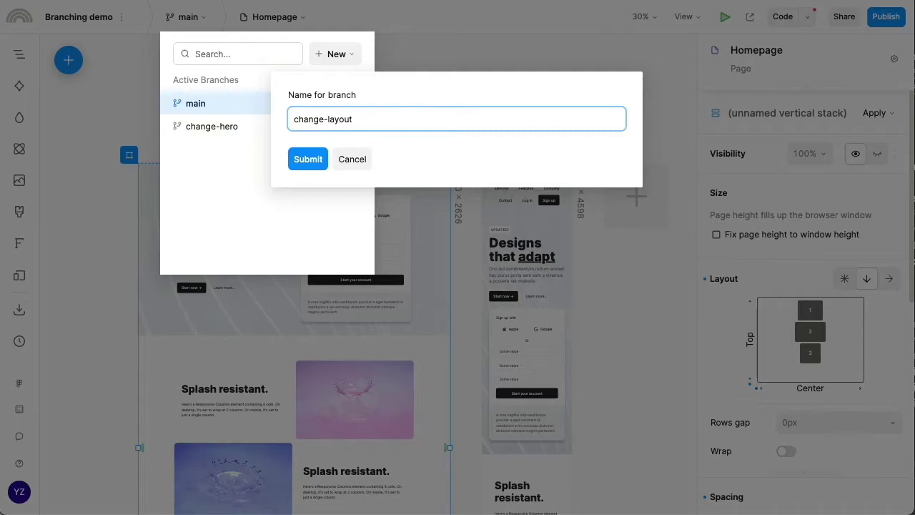
key("Return")
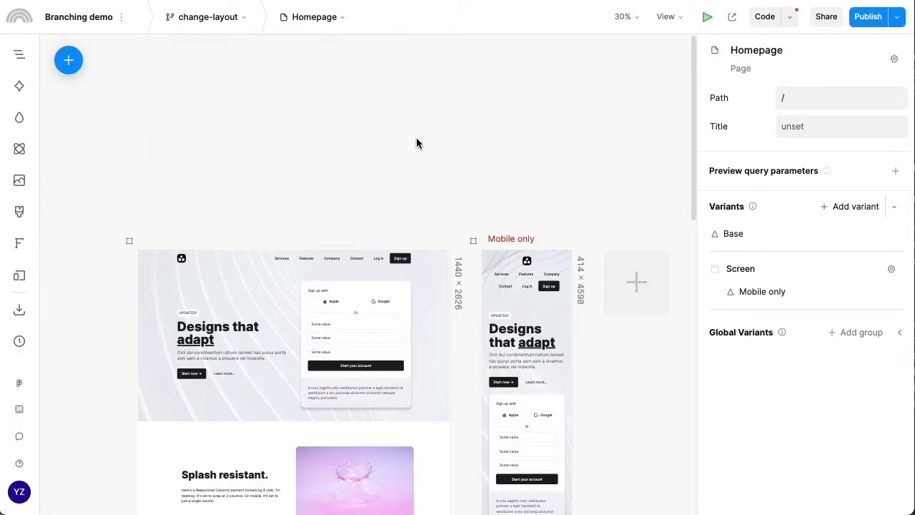
- Move the Splash resistant section above the hero section
scroll(418, 143, "down", 6)
scroll(425, 166, "up", 4)
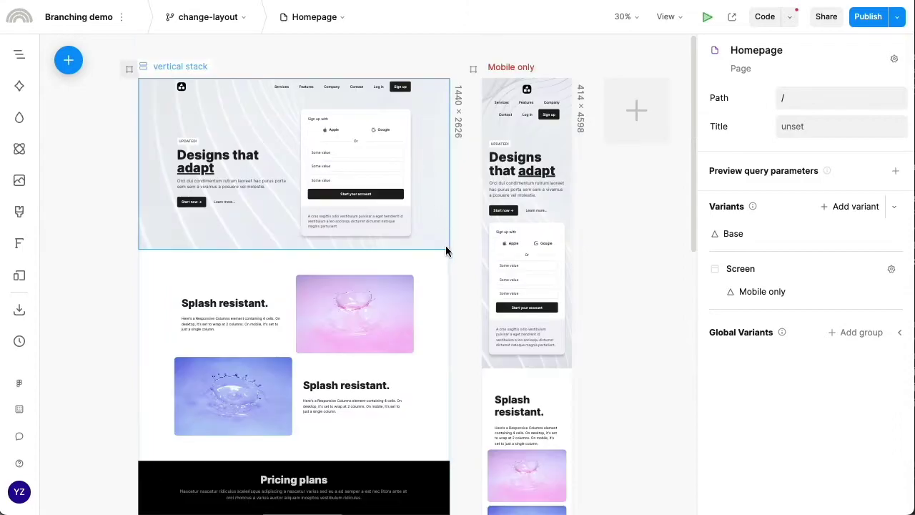
left_click(439, 261)
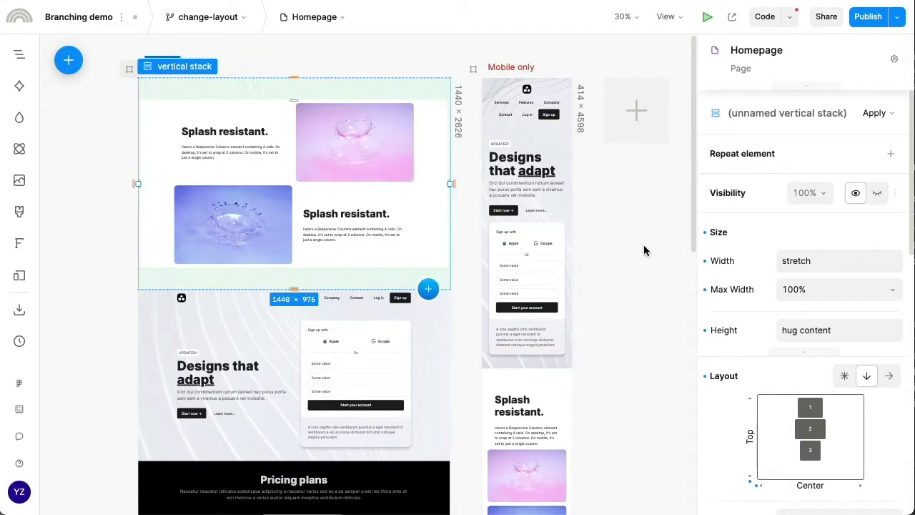
key("Up")
- Drag the hero headline stack to the right of the sign-up form
scroll(643, 249, "down", 3)
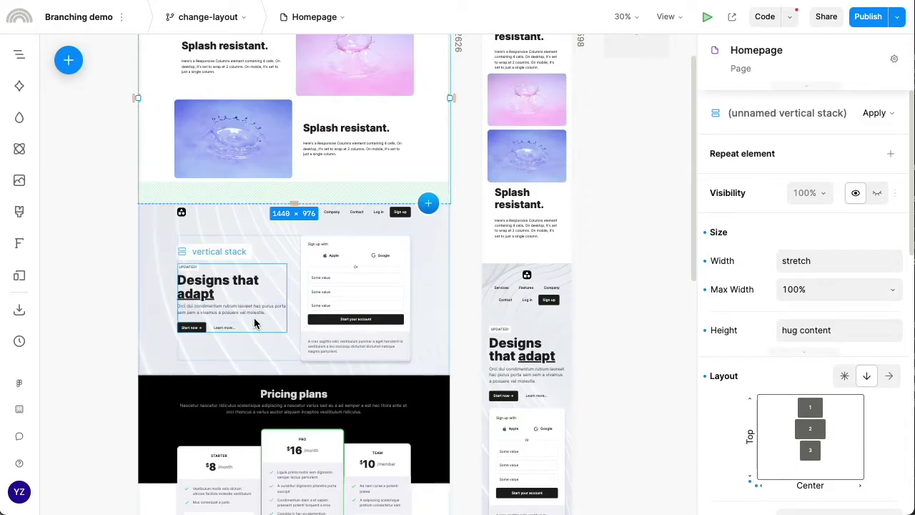
left_click_drag(255, 328, 414, 309)
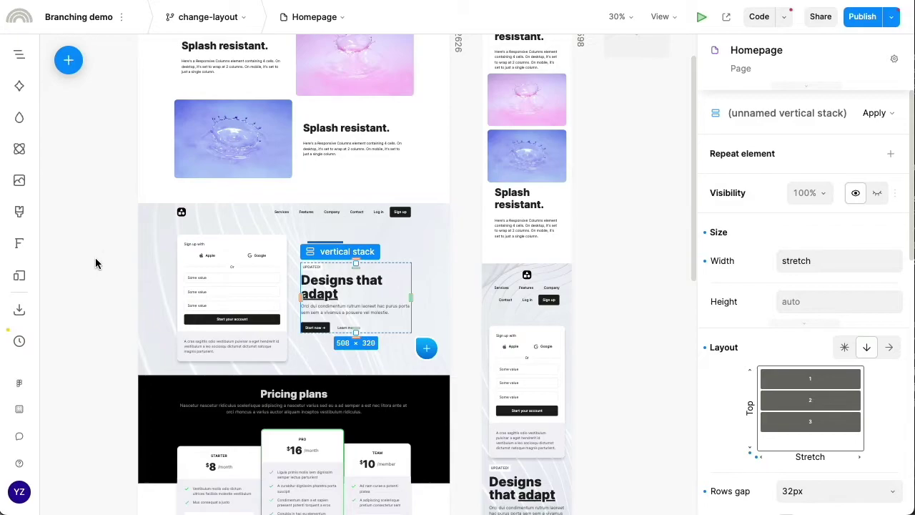
scroll(107, 168, "up", 3)
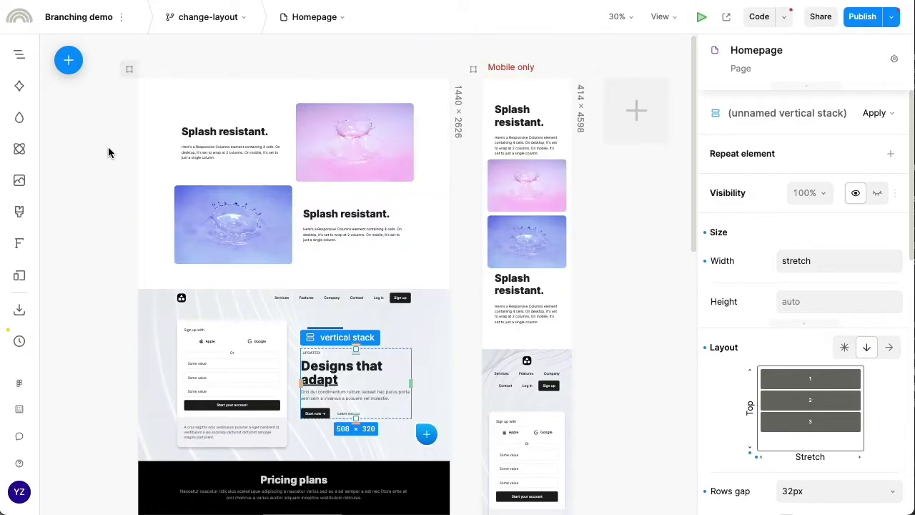
left_click(311, 40)
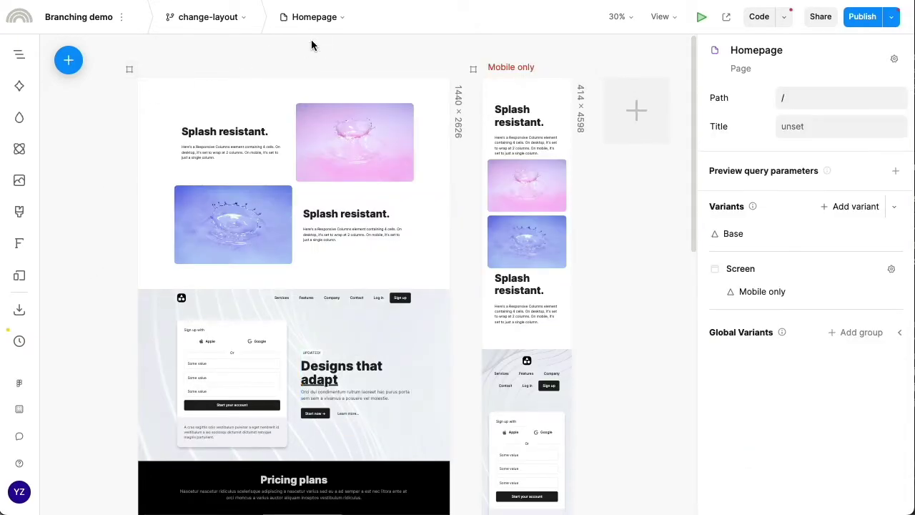
- Review change-layout against main, confirm there are no conflicts, and merge it
left_click(866, 23)
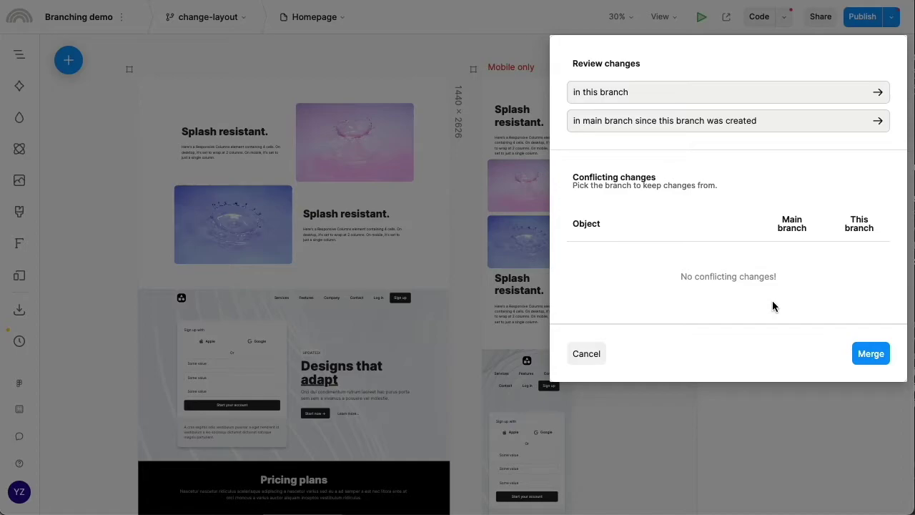
left_click(865, 365)
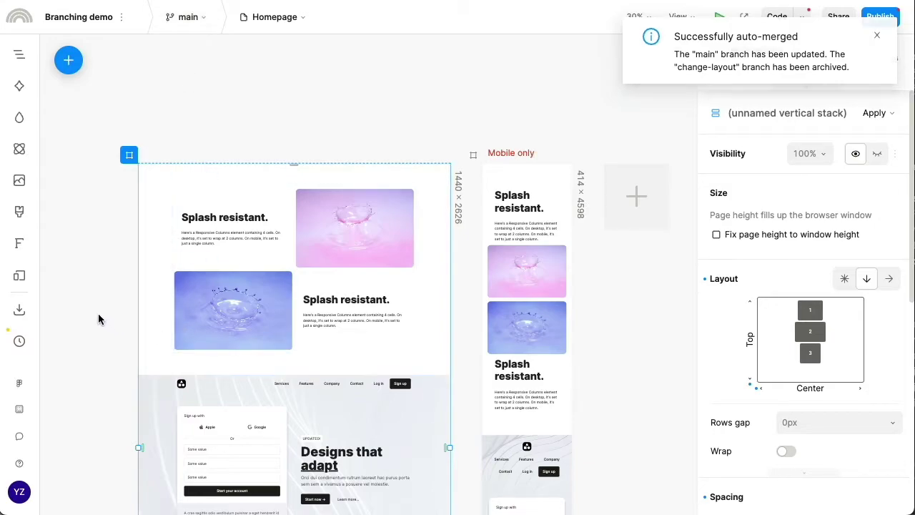
- Switch to the change-hero branch from the branch list
scroll(106, 245, "down", 3)
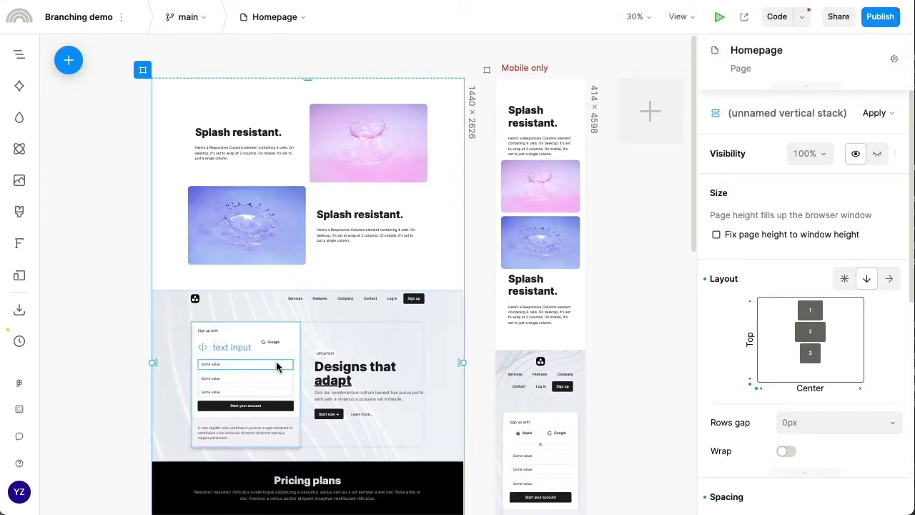
left_click(186, 17)
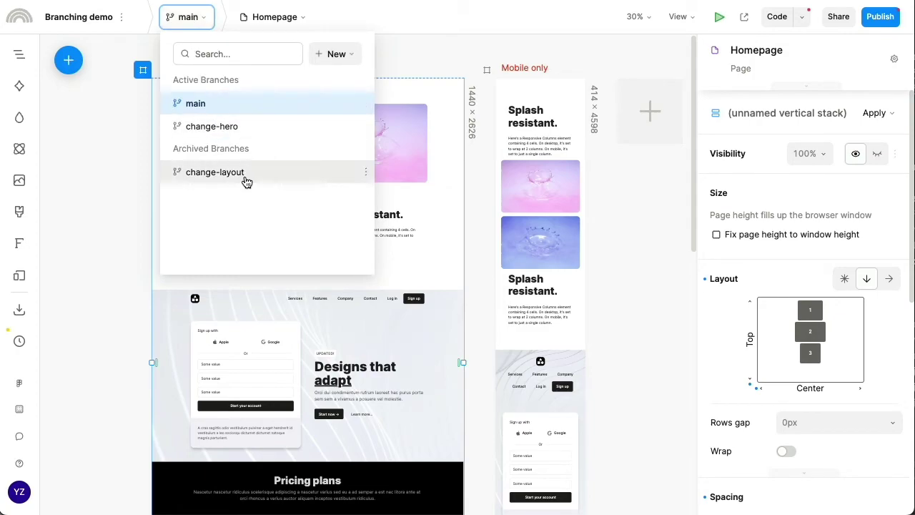
left_click(251, 136)
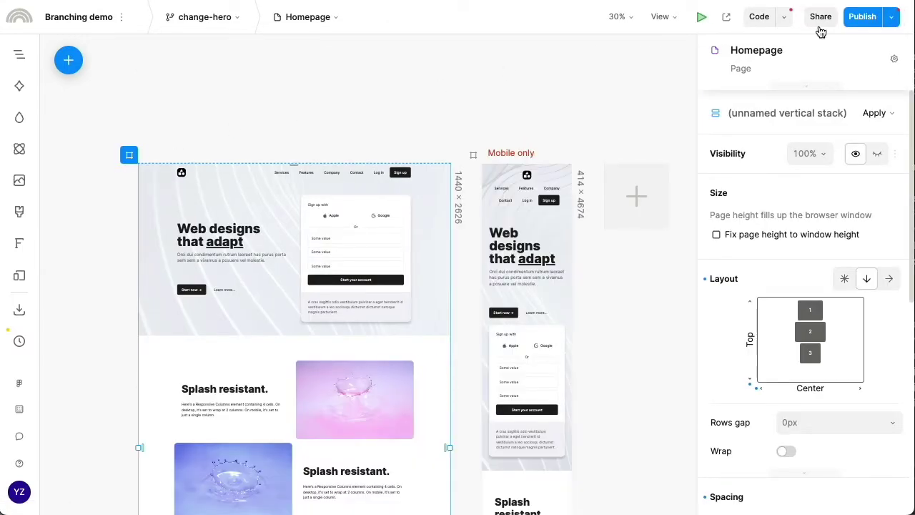
- Review change-hero for merging into main and confirm the conflict-free merge
left_click(861, 27)
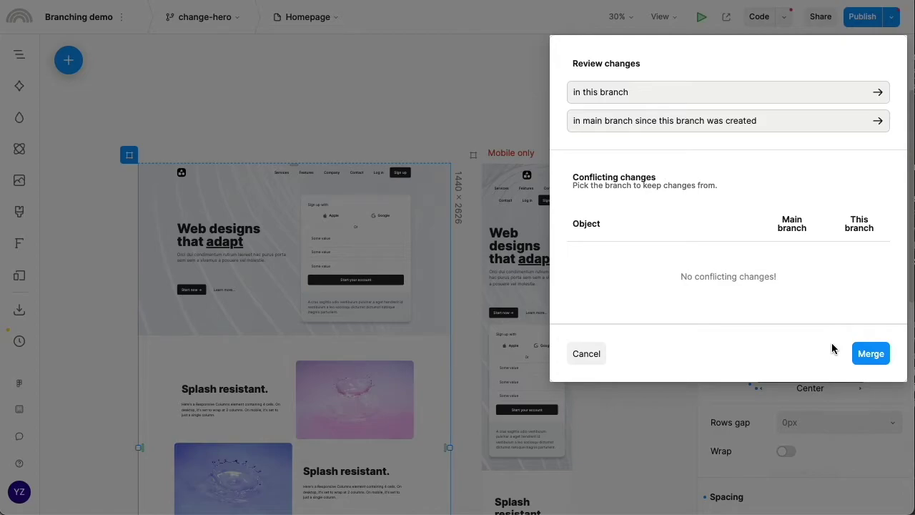
left_click(864, 359)
left_click(864, 363)
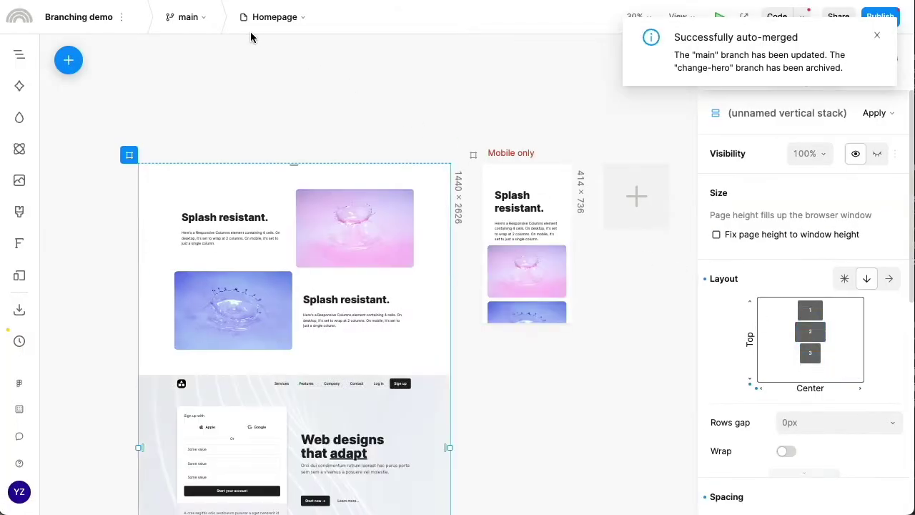
- Scroll the merged Homepage on main to check Splash resistant above the reworded hero
scroll(461, 117, "down", 3)
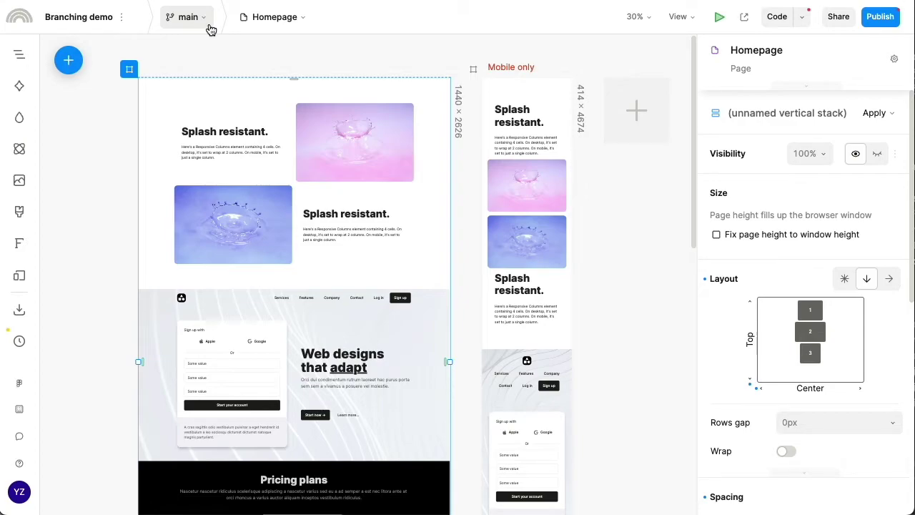
- Create a new branch named double-prices
left_click(209, 27)
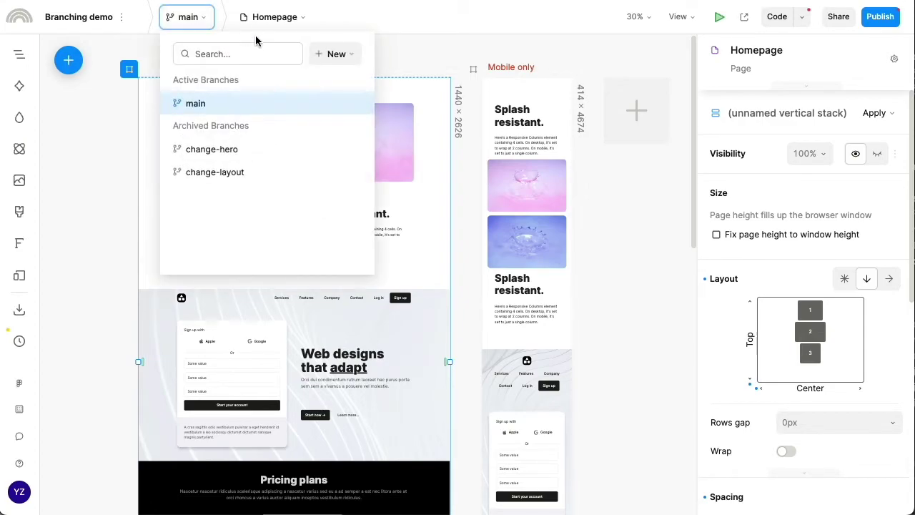
left_click(340, 57)
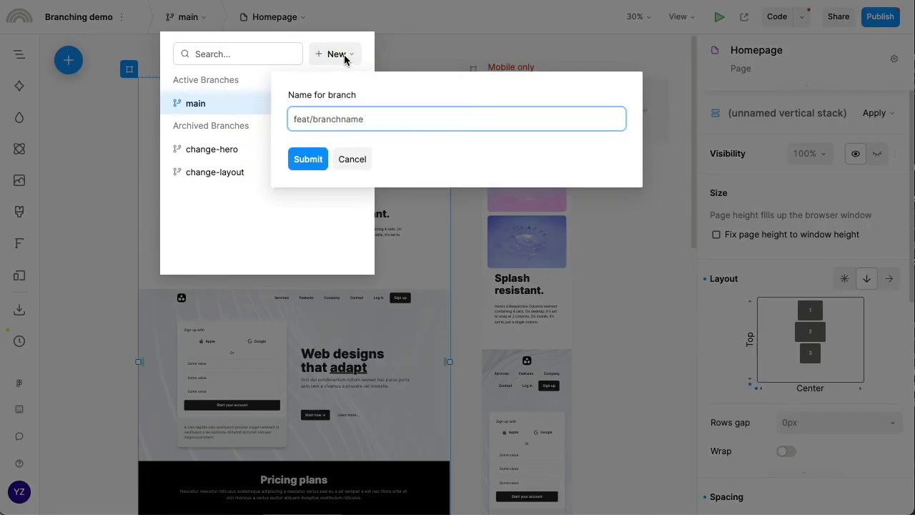
type("double-prices")
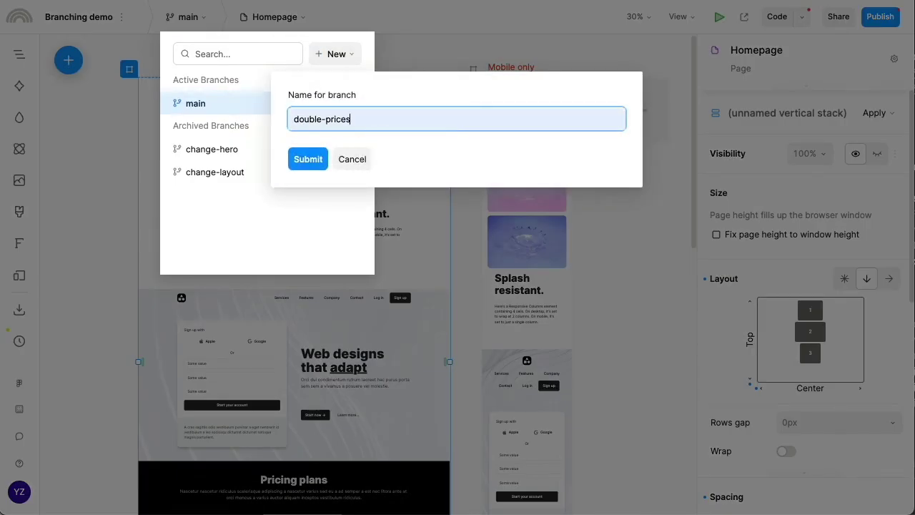
key("Return")
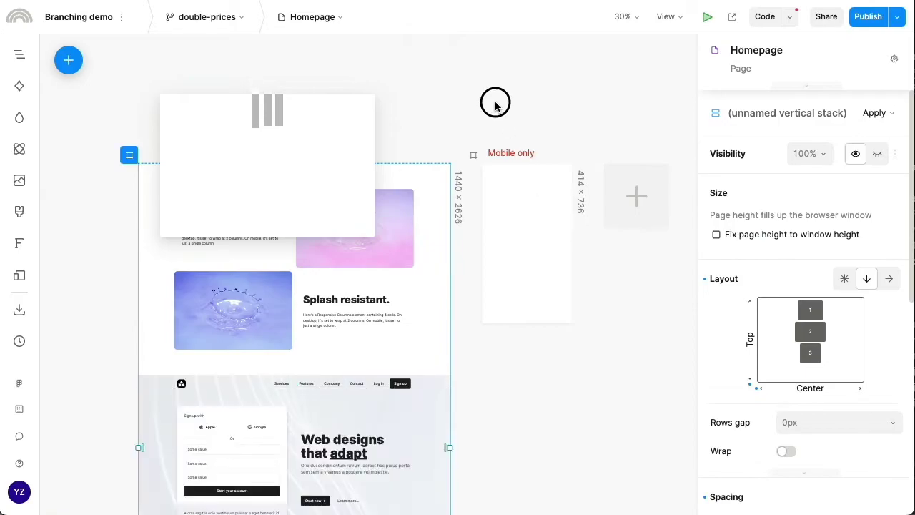
- Change the Starter plan price from 8 to 16
scroll(398, 235, "down", 5)
scroll(336, 228, "up", 10)
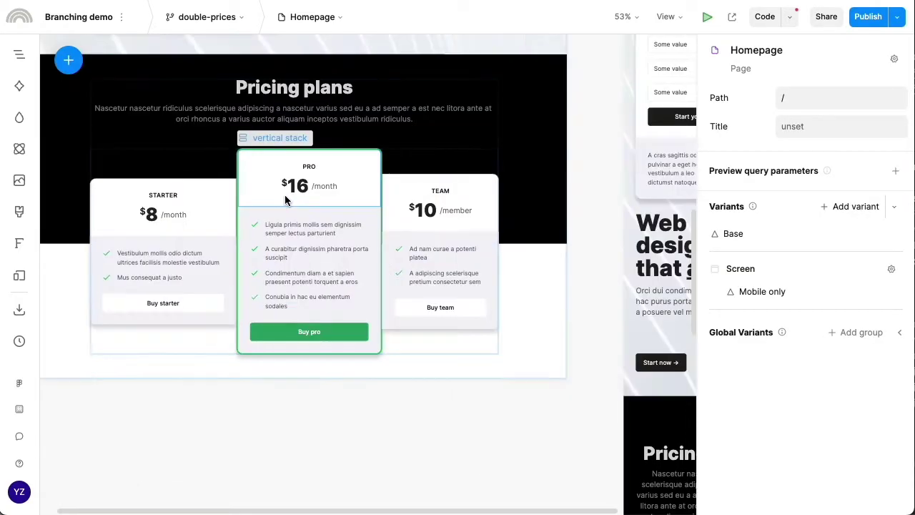
scroll(183, 201, "left", 3)
left_click(198, 227)
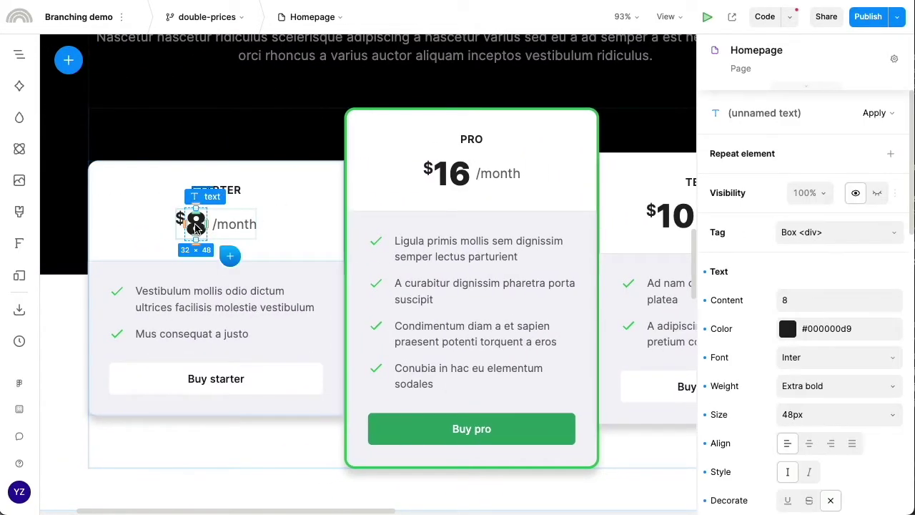
double_click(198, 228)
type("16")
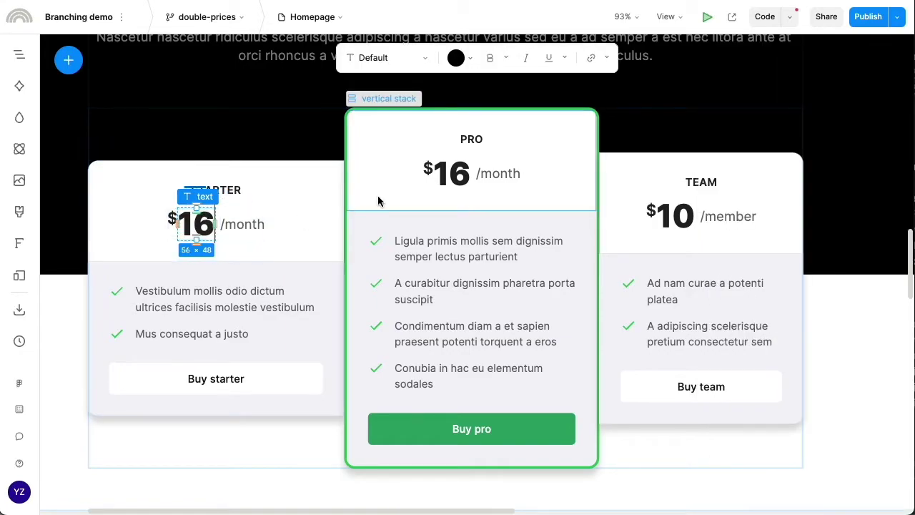
- Change the Pro price from 16 to 24 and the Team price from 10 to 20
double_click(441, 183)
type("24")
key("Return")
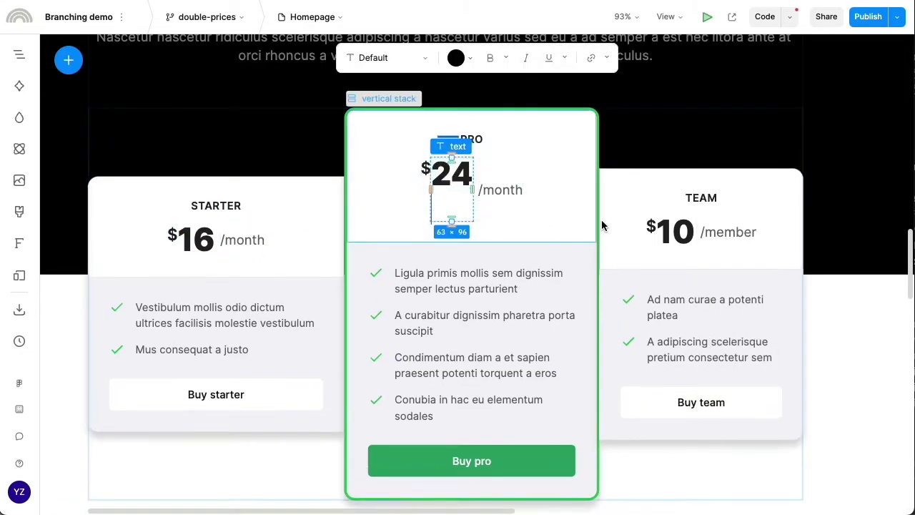
key("BackSpace")
double_click(667, 217)
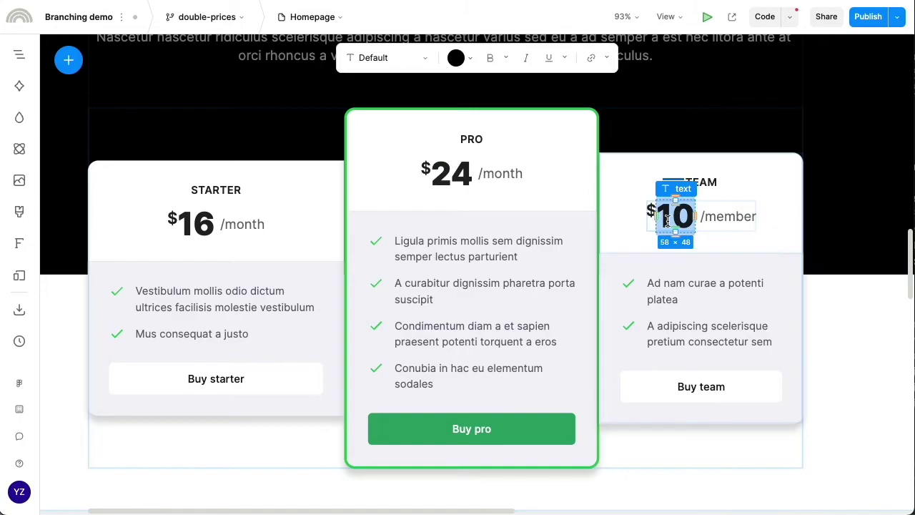
type("20")
key("Escape")
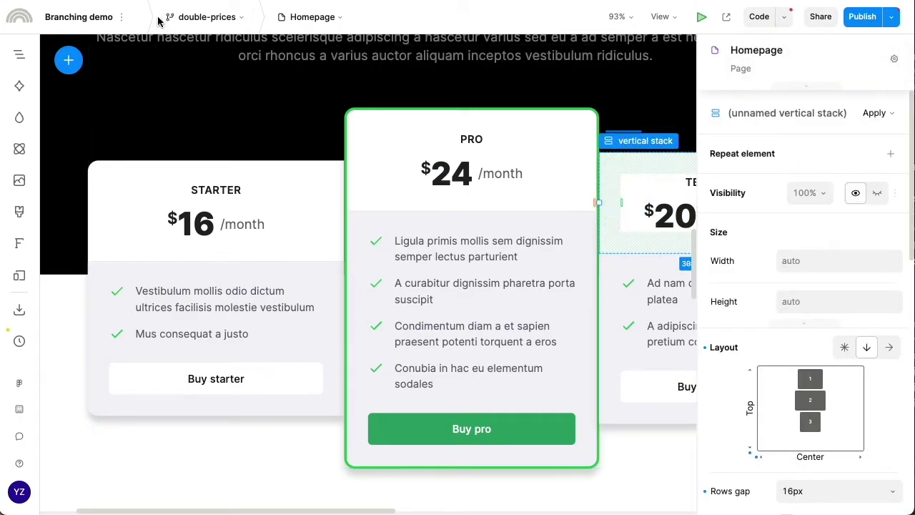
left_click(188, 17)
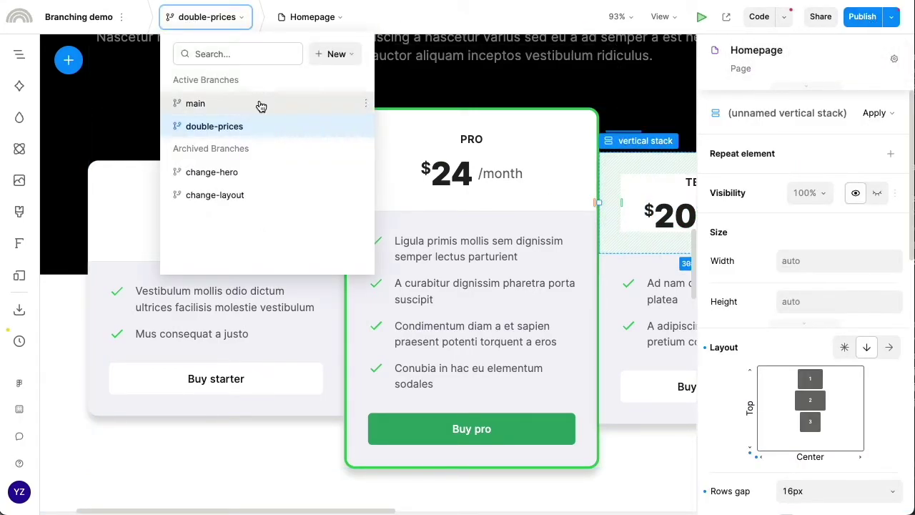
- Return to main and create a triple-prices branch from its original $8, $16, $10 prices
left_click(261, 105)
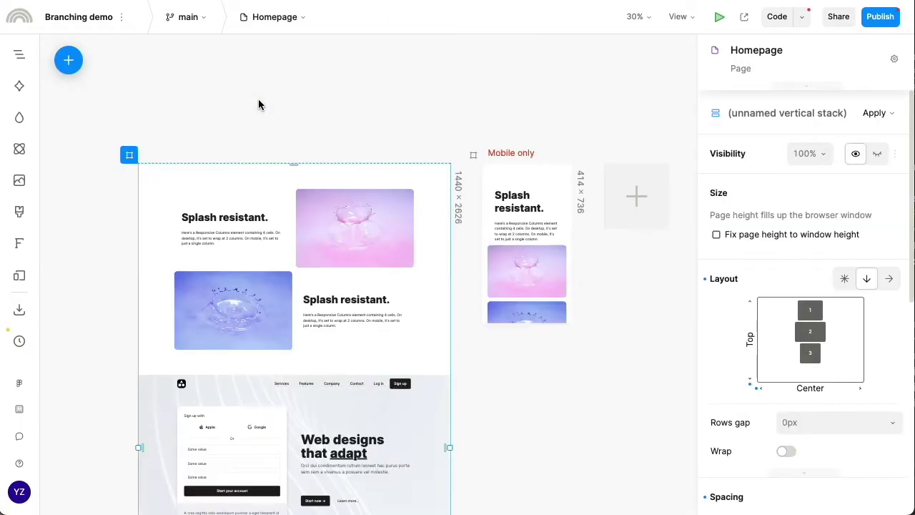
scroll(259, 100, "down", 4)
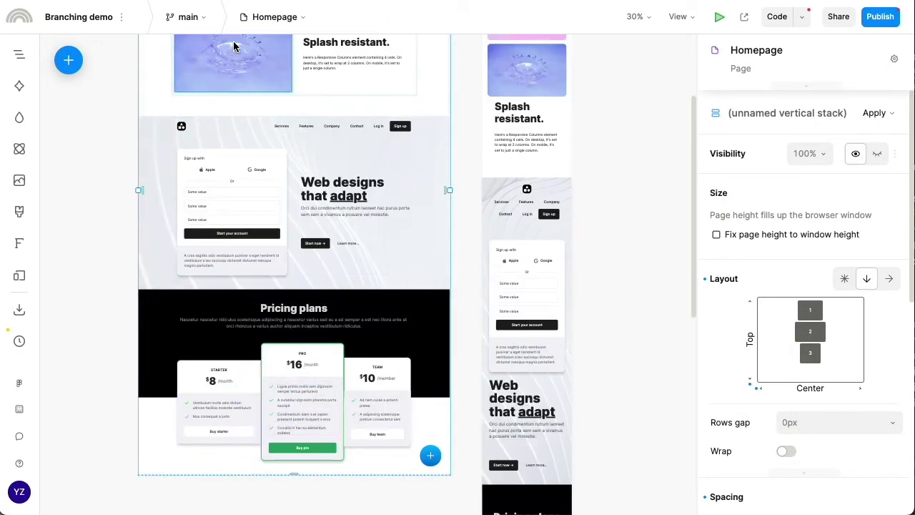
left_click(202, 21)
left_click(332, 56)
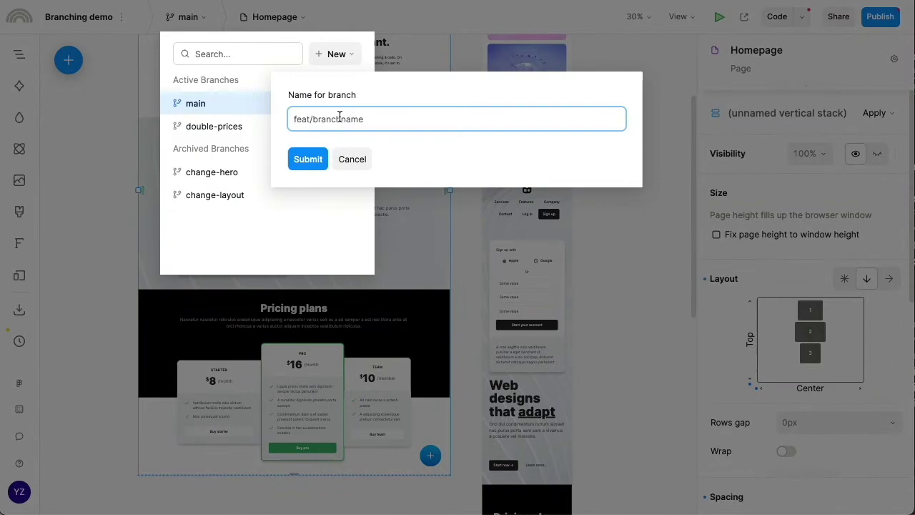
type("triple-")
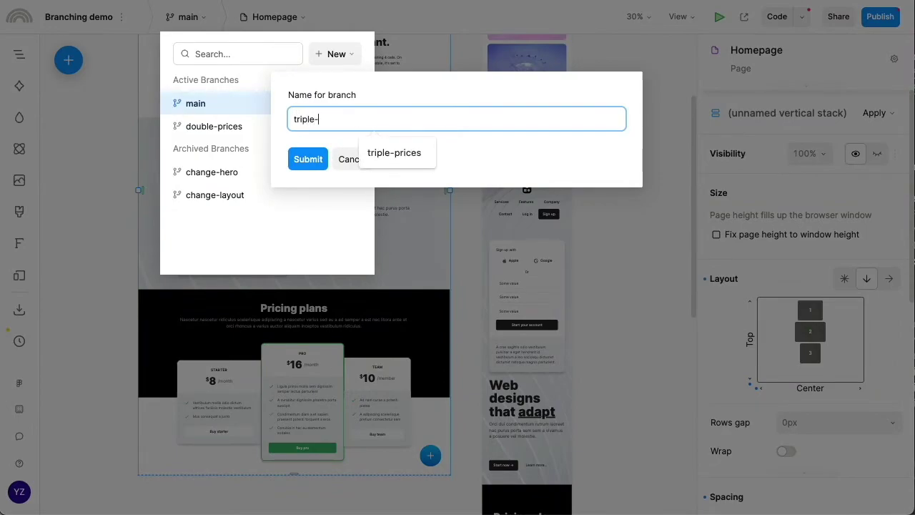
type("prices")
key("Return")
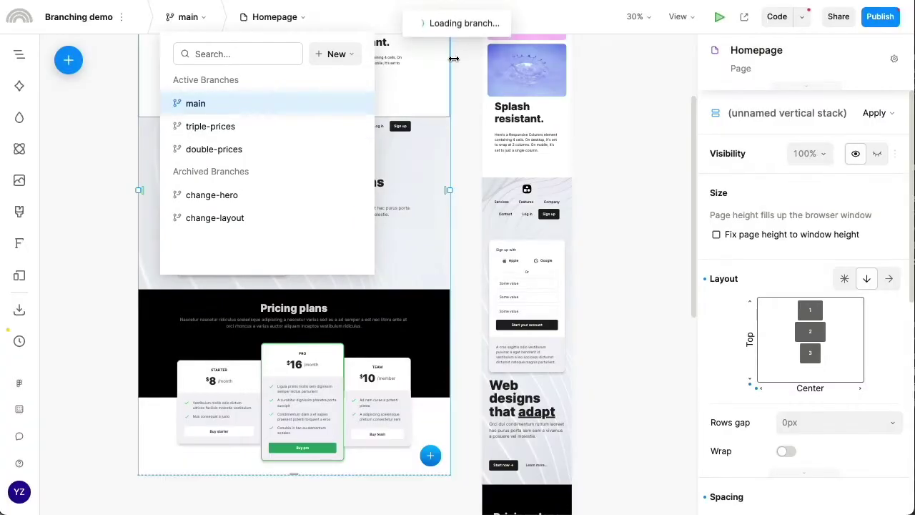
- Change the Starter plan price to $24 and the Pro plan price to $48
scroll(441, 223, "down", 5)
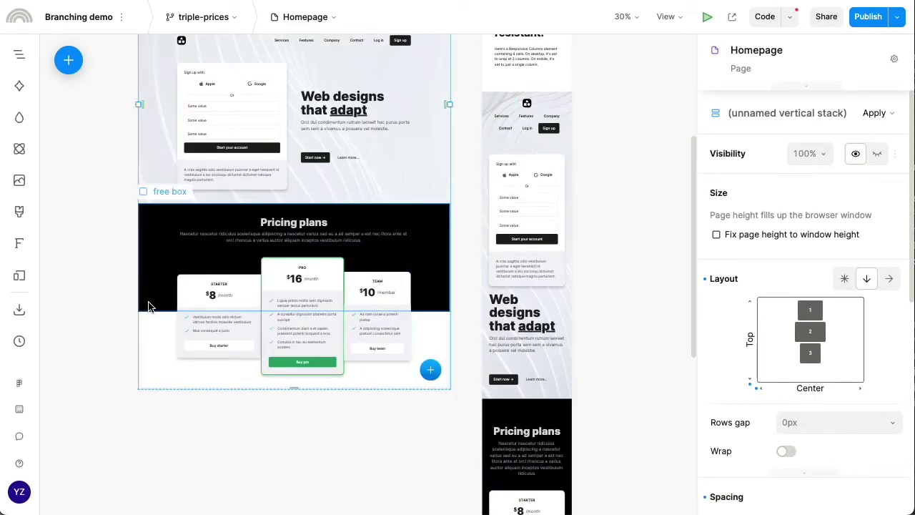
scroll(150, 302, "up", 3)
scroll(287, 286, "up", 5)
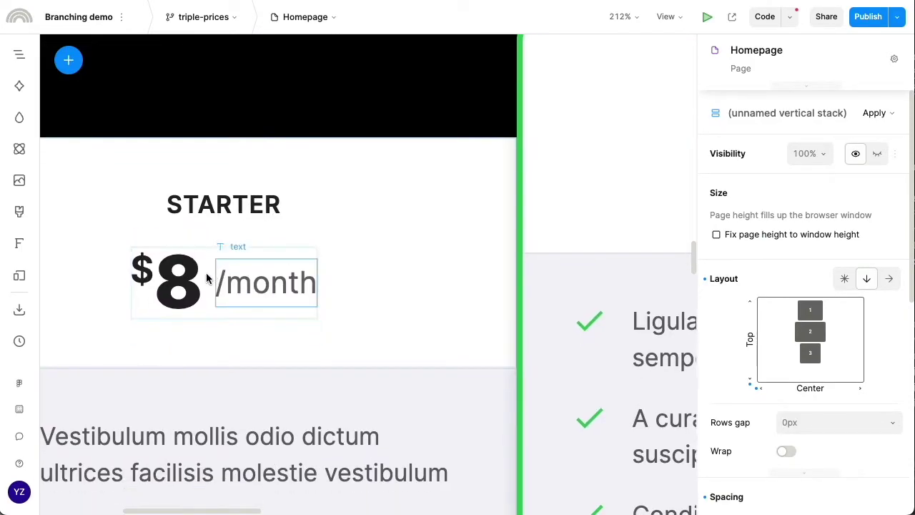
scroll(187, 278, "down", 3)
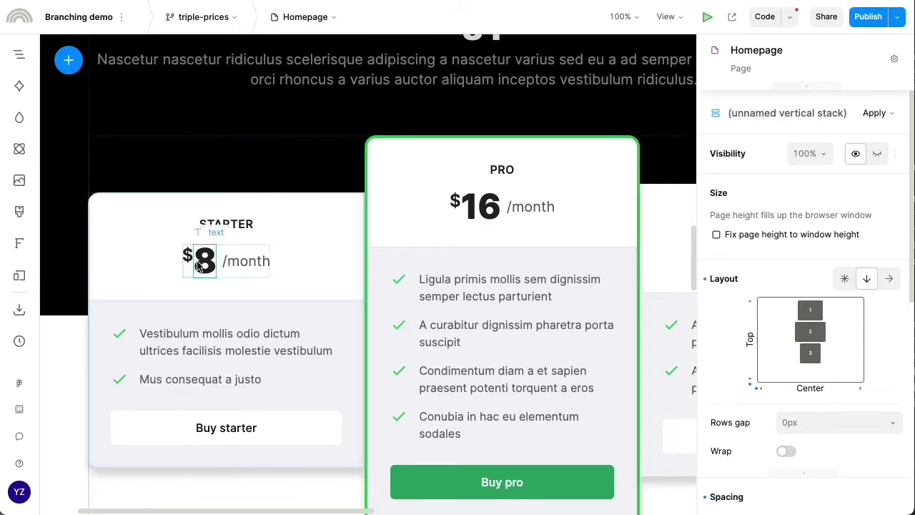
left_click(204, 260)
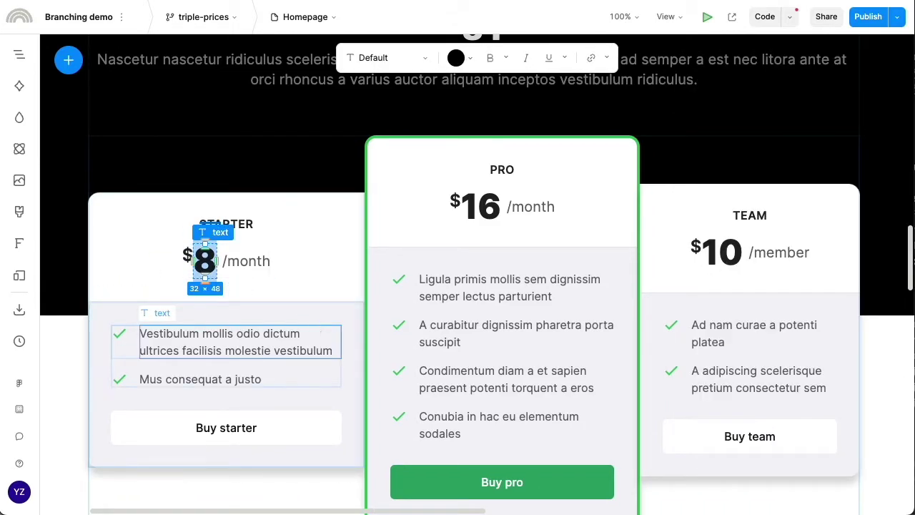
type("24")
key("Escape")
left_click(491, 206)
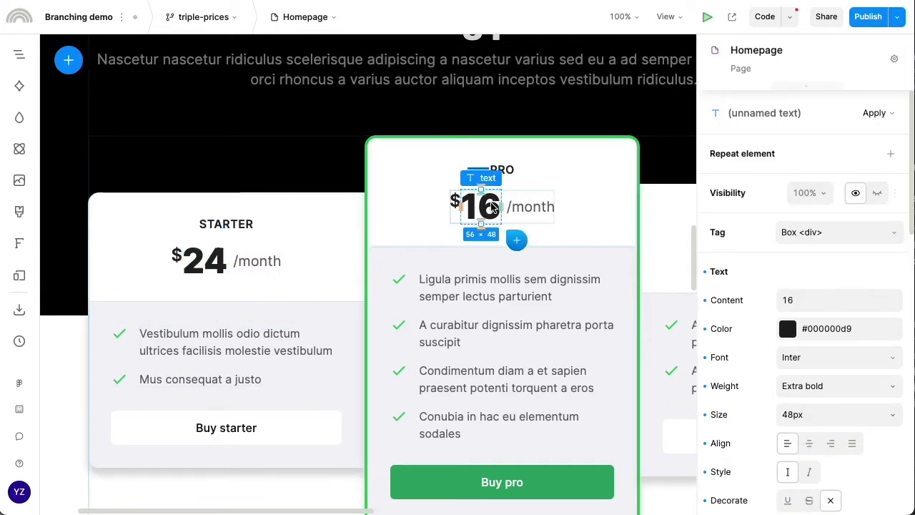
left_click(492, 206)
type("48")
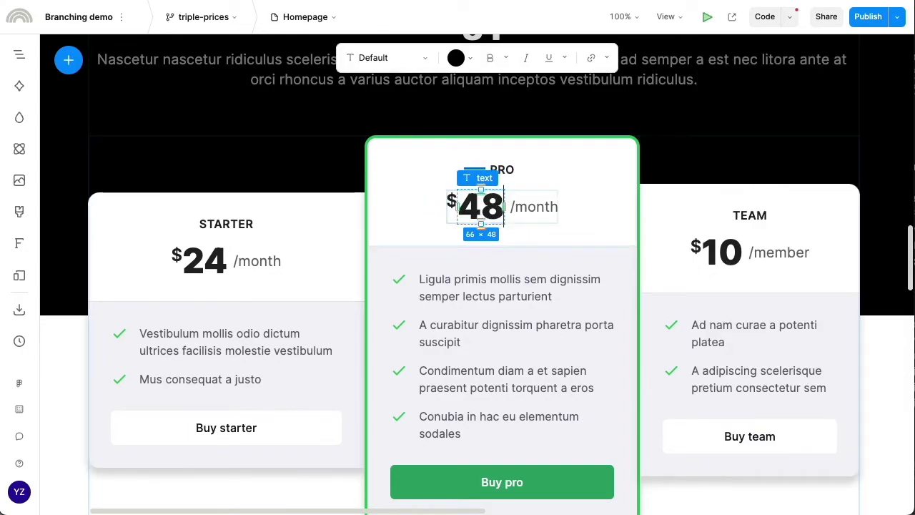
key("Escape")
- Change the Team plan price to $30 per member
scroll(301, 185, "right", 5)
scroll(301, 185, "down", 4)
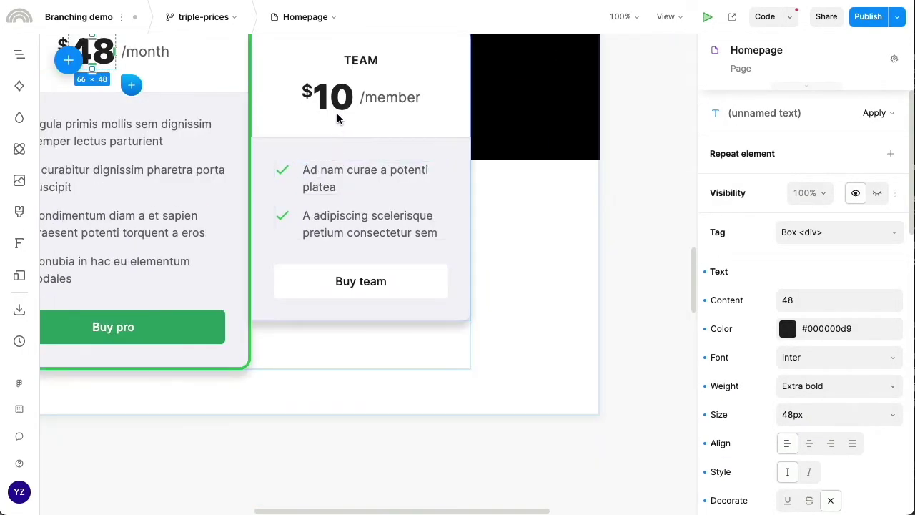
scroll(302, 185, "up", 3)
double_click(348, 183)
type("30")
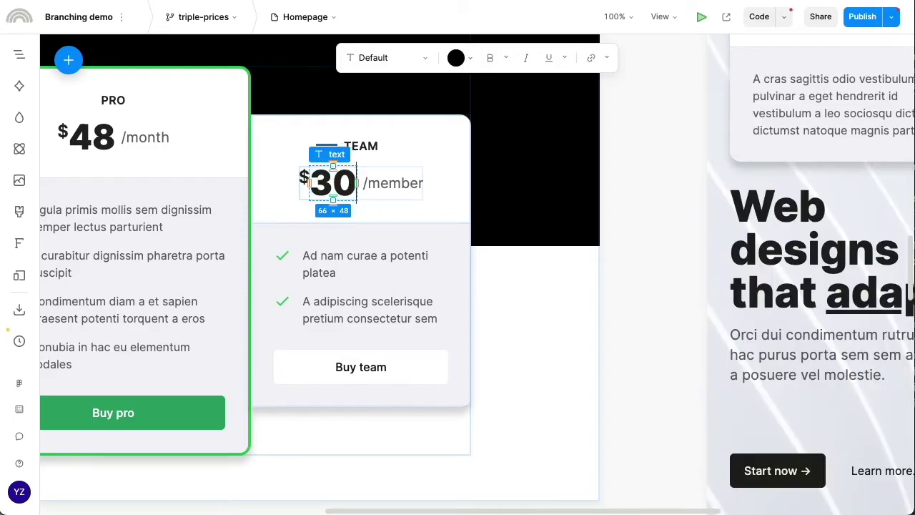
key("Escape")
- Merge triple-prices into main so main shows $24, $48 and $30
left_click(872, 21)
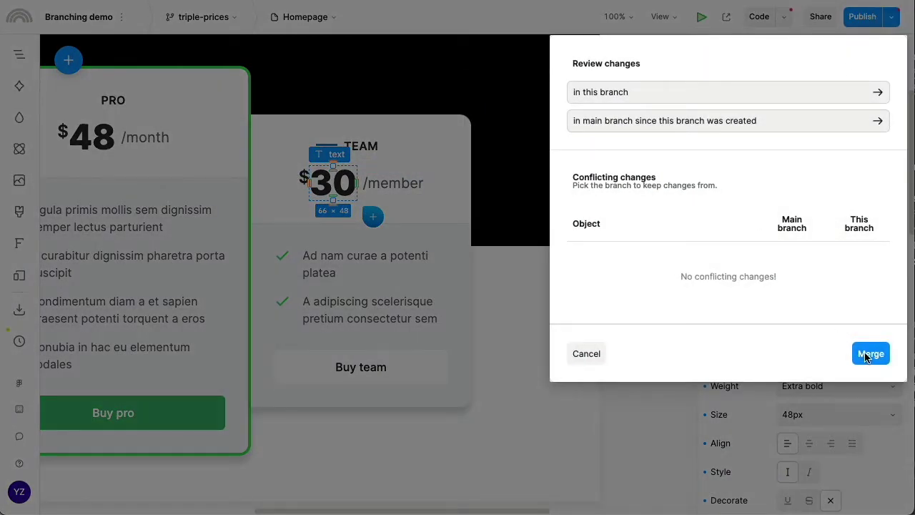
left_click(868, 358)
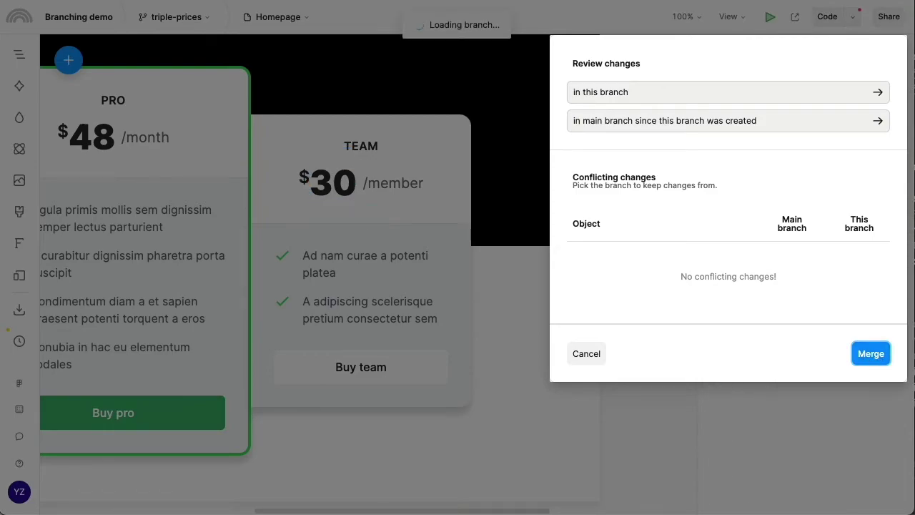
scroll(277, 138, "down", 5)
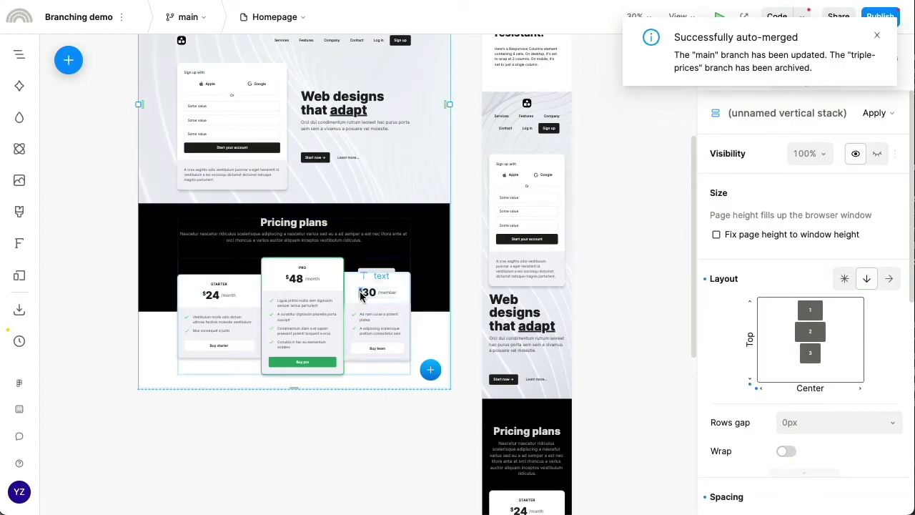
left_click(175, 16)
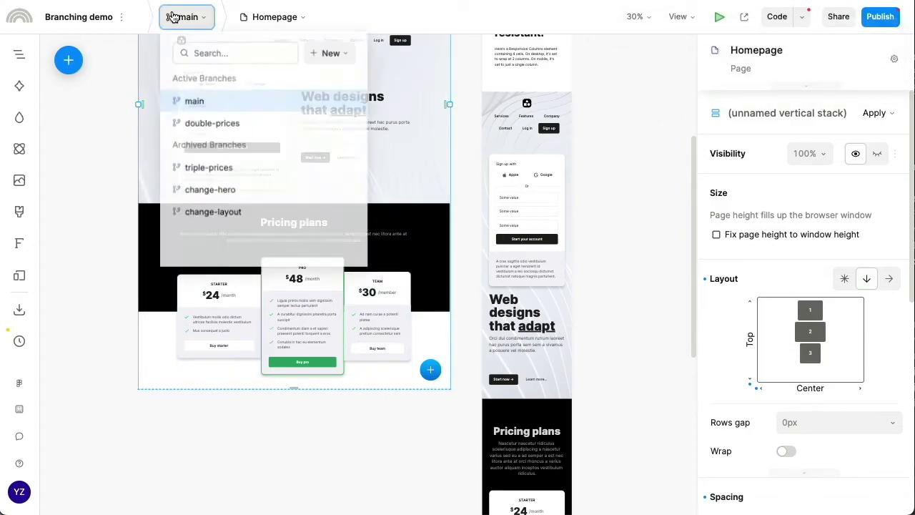
- Switch to double-prices and open its merge review, exposing the Homepage contents conflict
left_click(202, 134)
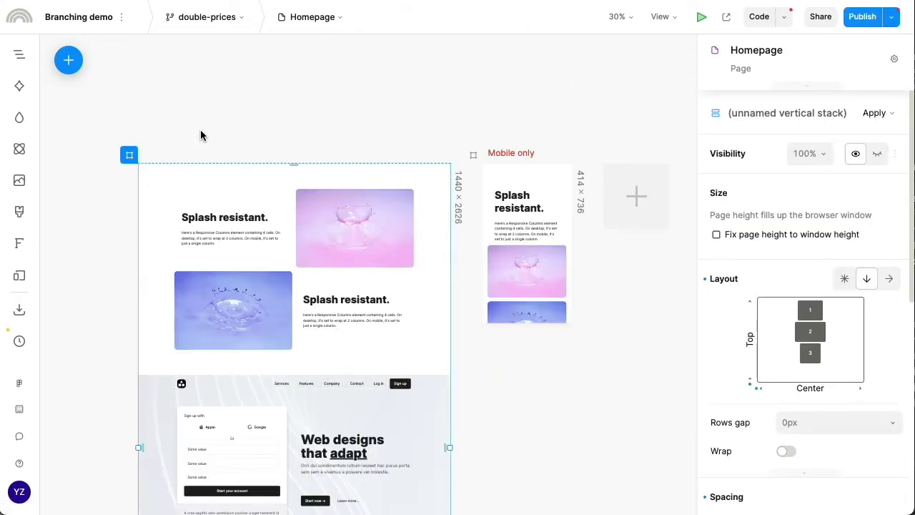
left_click(861, 16)
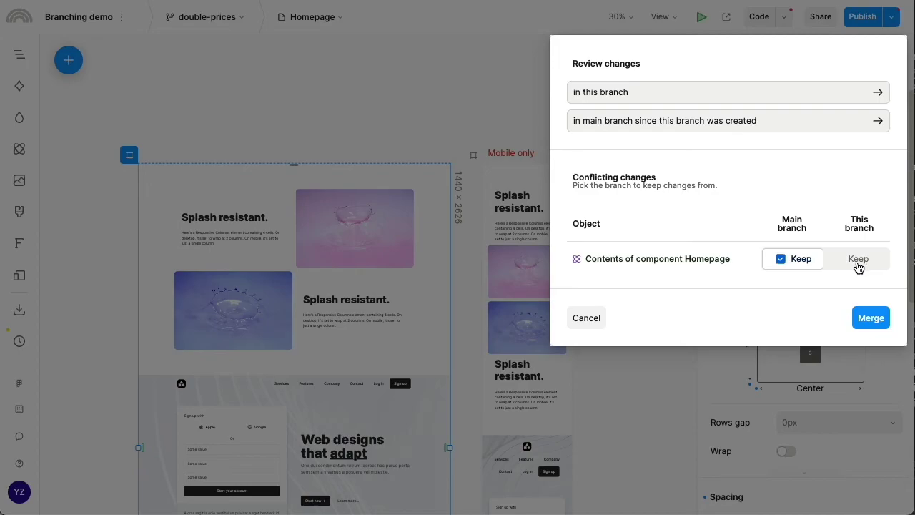
- Keep double-prices' own Homepage version in the conflict and merge it into main
left_click(859, 266)
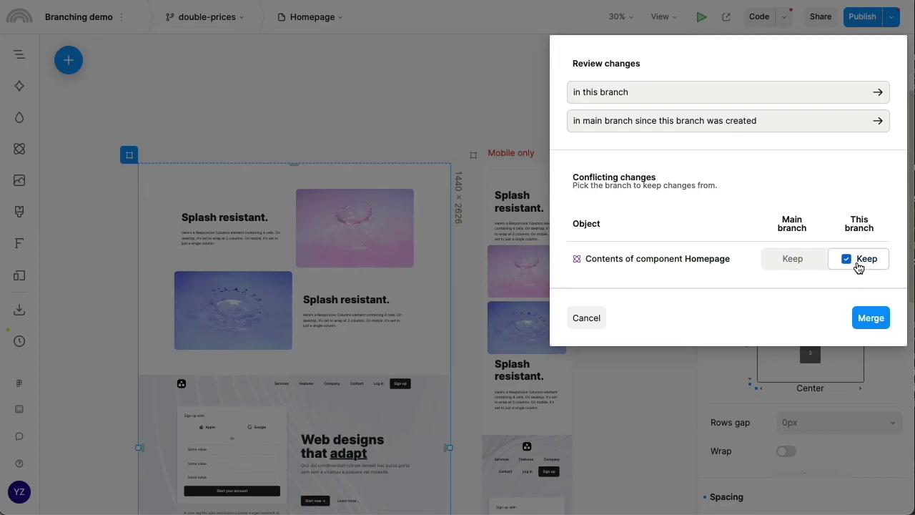
left_click(871, 323)
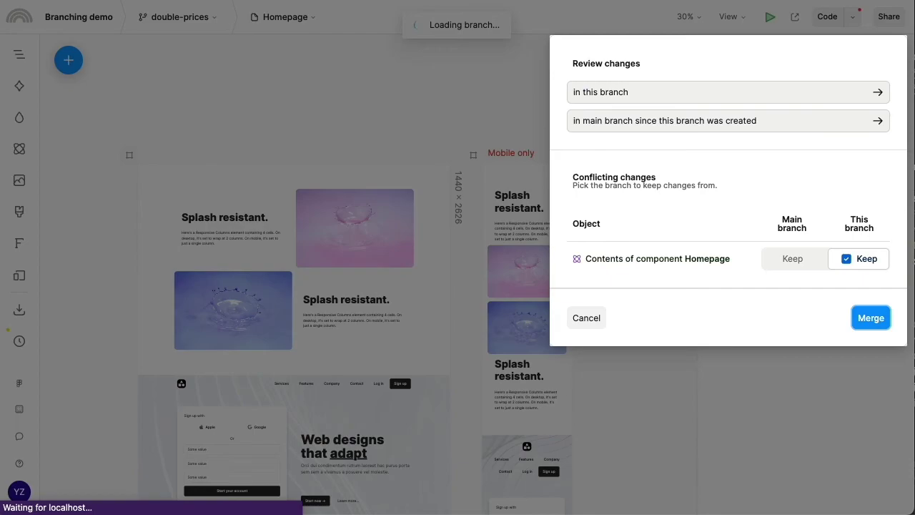
scroll(286, 360, "down", 5)
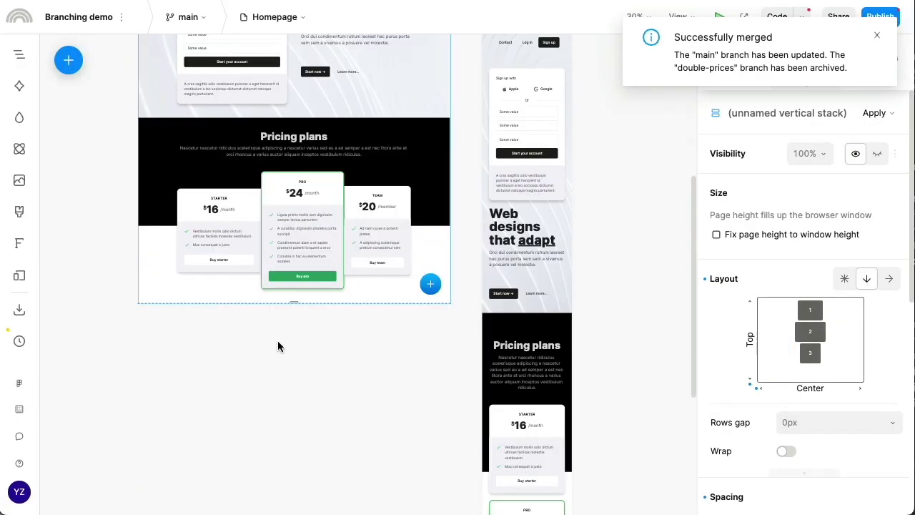
scroll(128, 207, "up", 3)
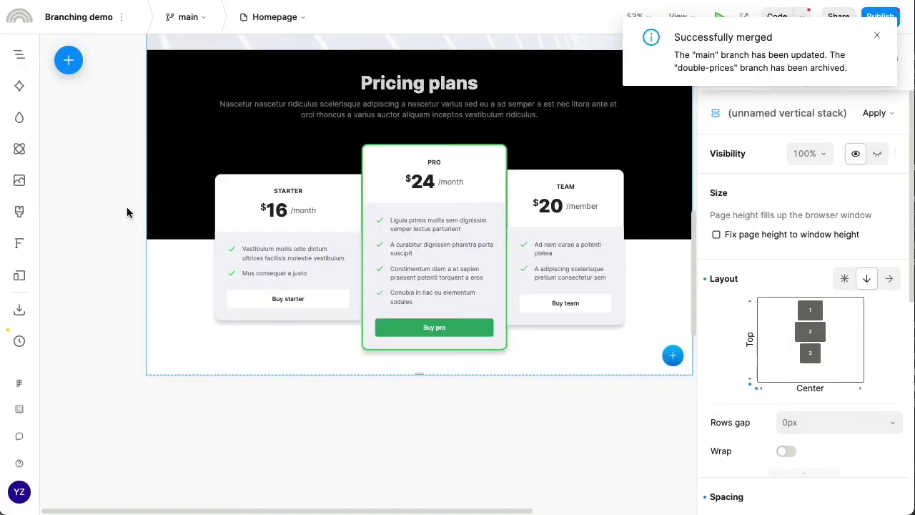
left_click_drag(127, 217, 78, 265)
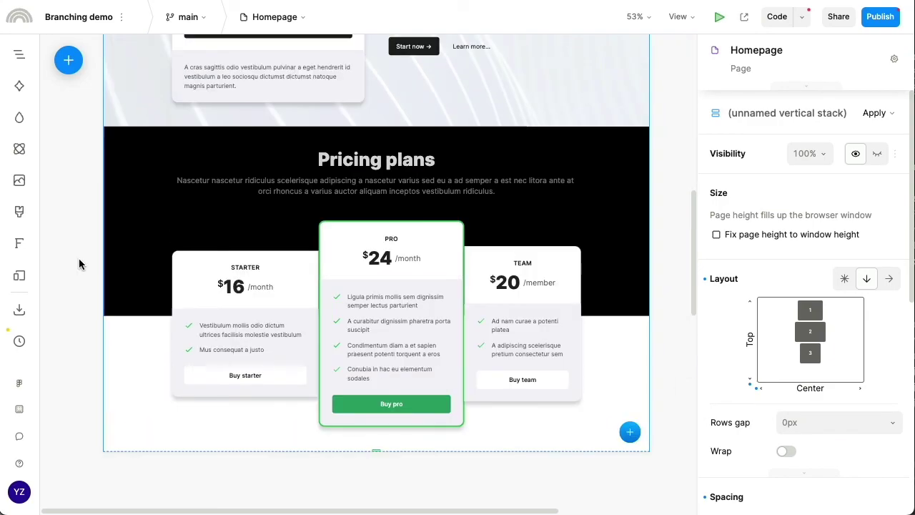